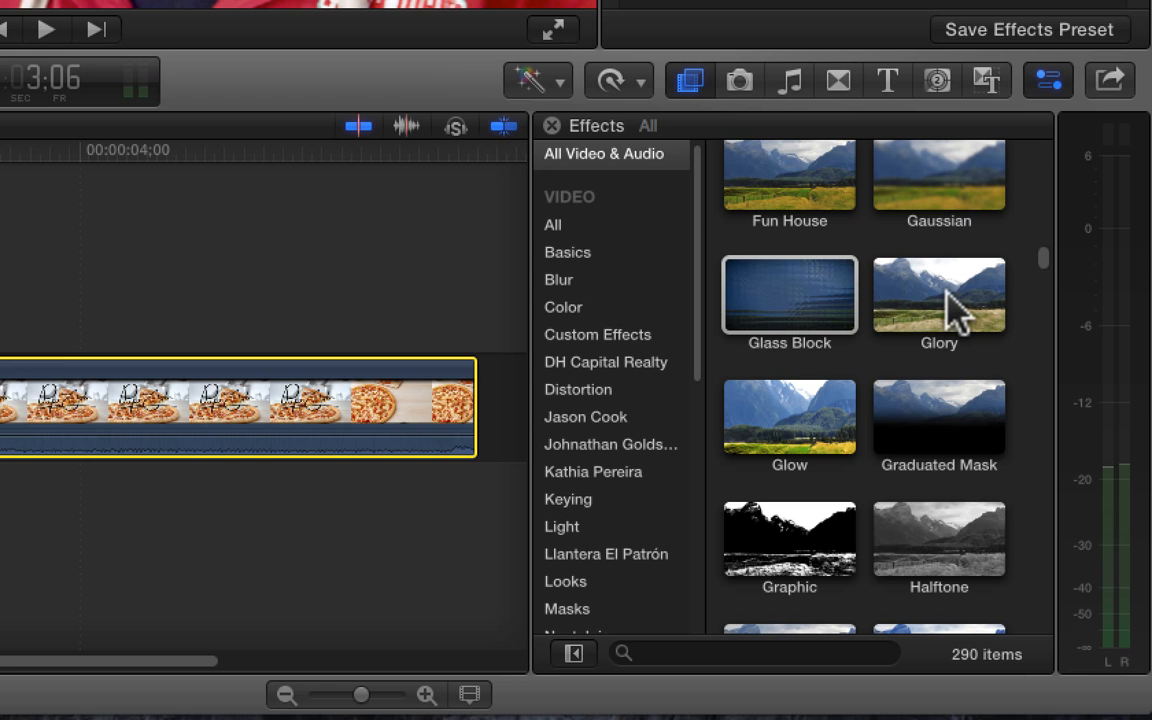
Step: Apply the Glory effect to the timeline clip and preview it at several points along the clip
click(848, 290)
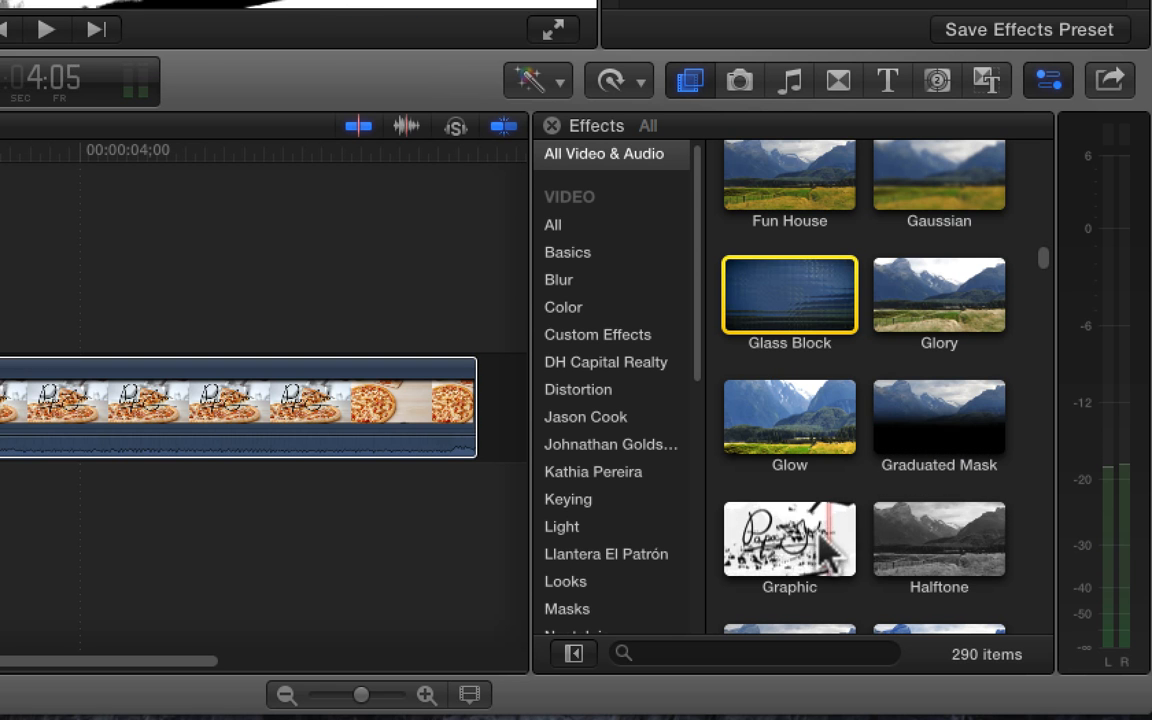
click(945, 290)
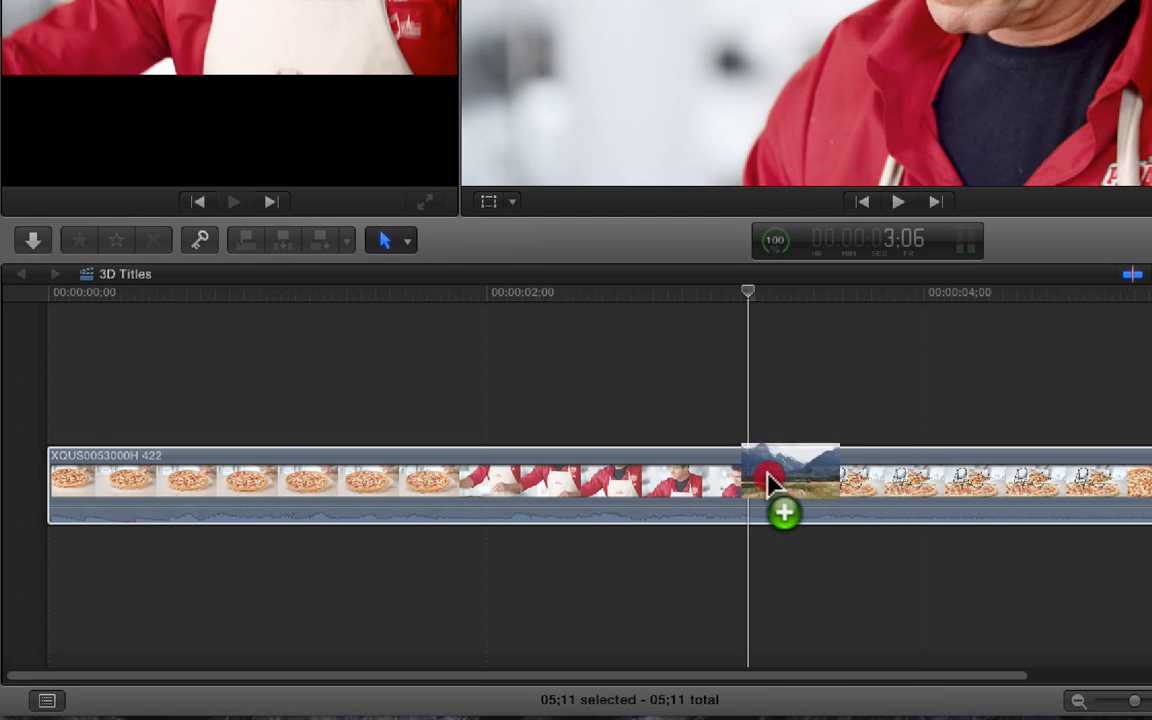
drag(728, 476, 684, 496)
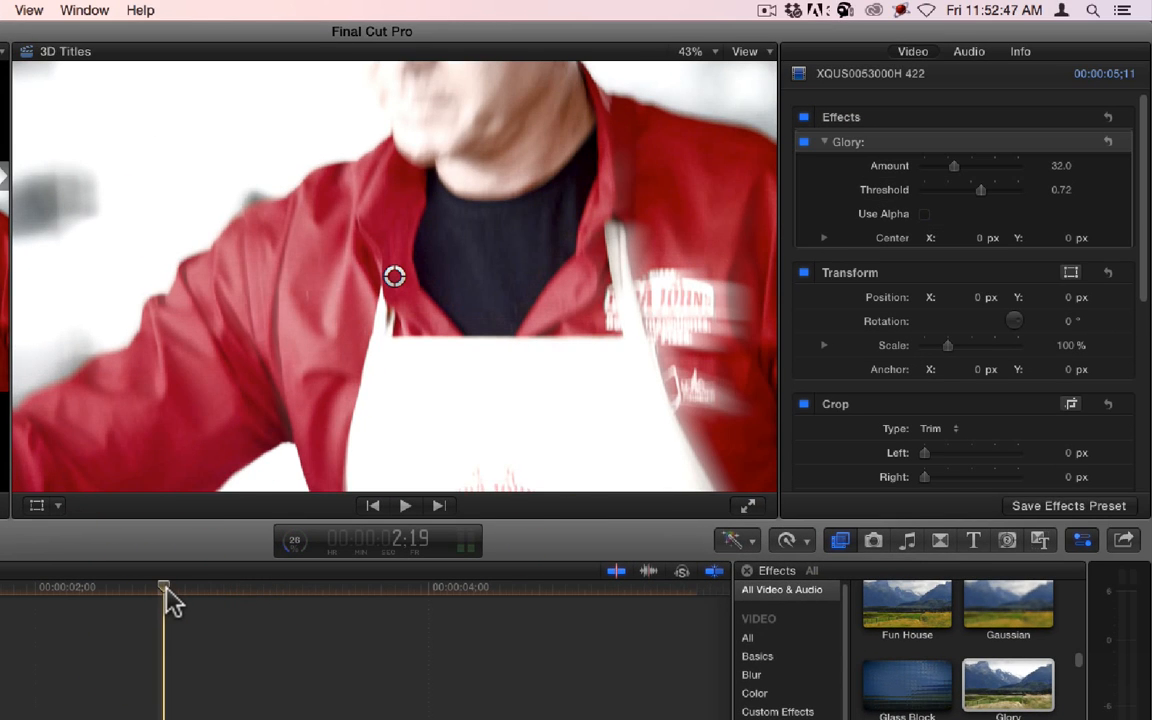
click(191, 588)
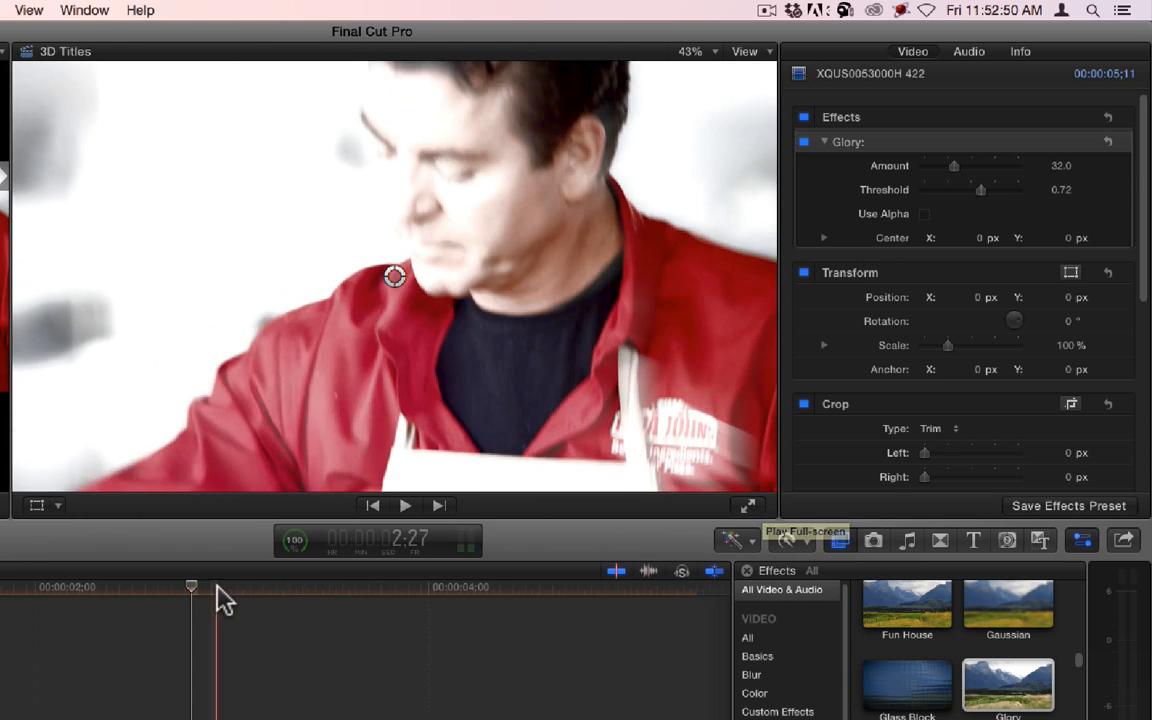
mouse_move(220, 592)
mouse_down()
mouse_move(615, 604)
mouse_move(612, 620)
mouse_move(270, 633)
mouse_move(458, 633)
mouse_move(472, 620)
mouse_up()
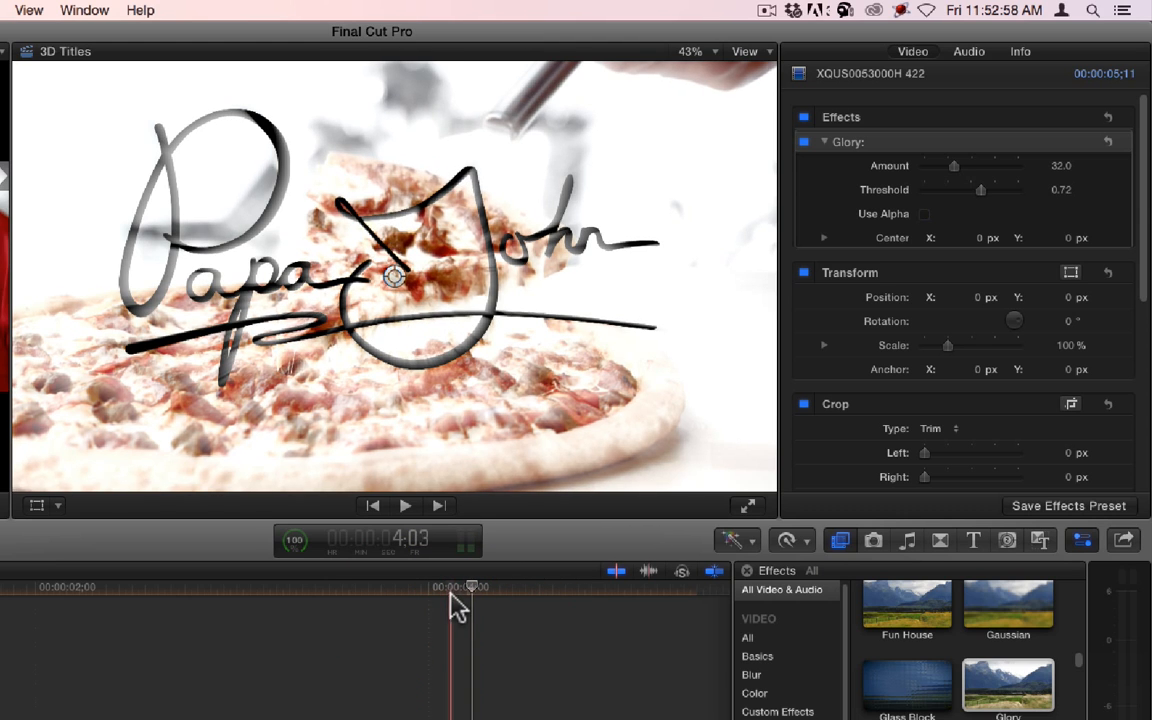
drag(450, 594, 5, 608)
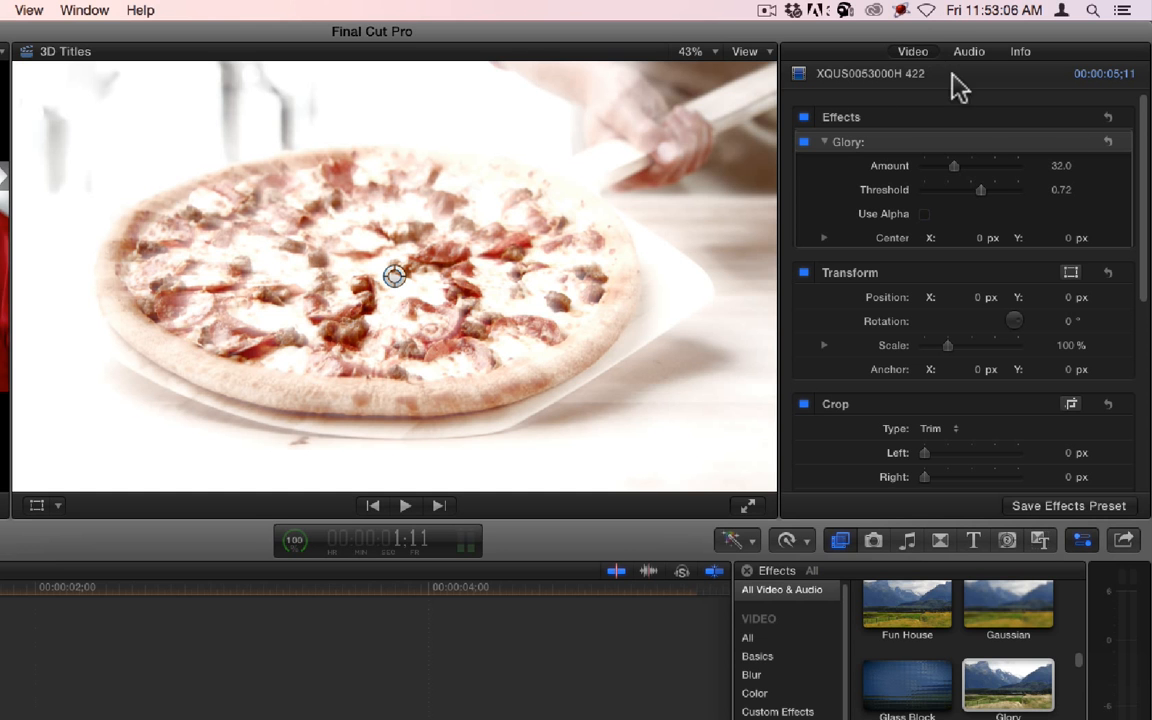
Step: Try low and high Glory Amount and Threshold values, finishing with an Amount of about 30 and a Threshold of 0.7
drag(952, 168, 1017, 195)
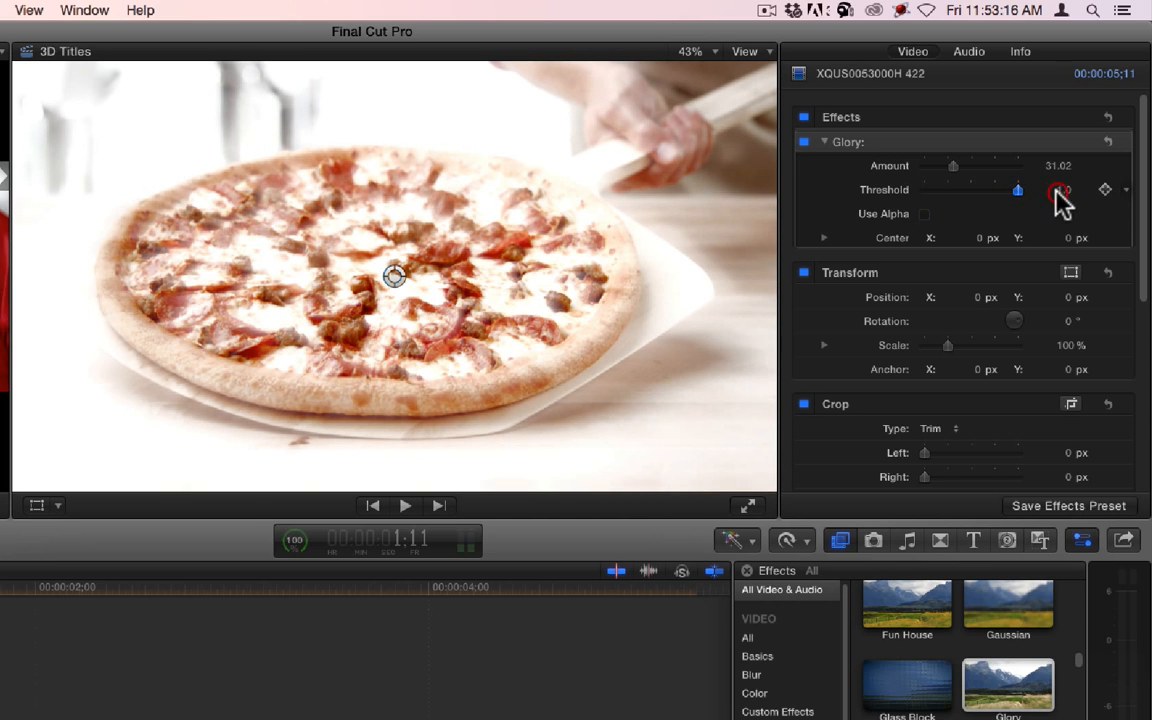
drag(954, 170, 910, 175)
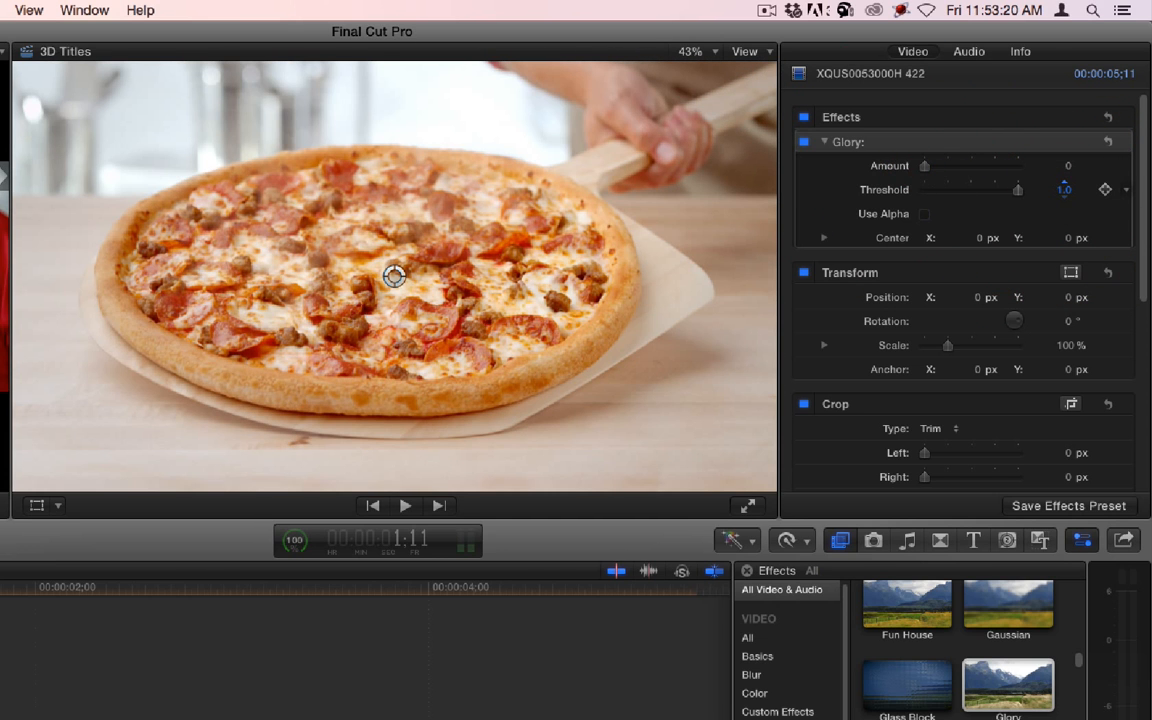
drag(922, 166, 956, 172)
drag(1019, 191, 955, 192)
click(923, 189)
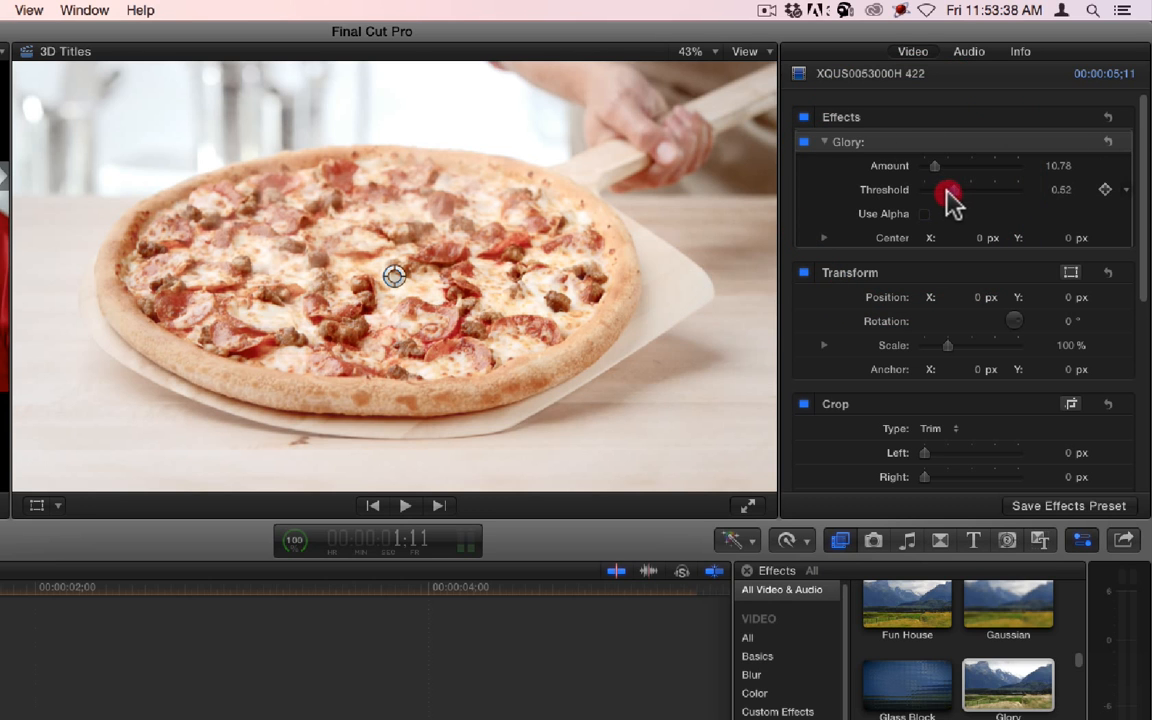
drag(935, 201, 1033, 200)
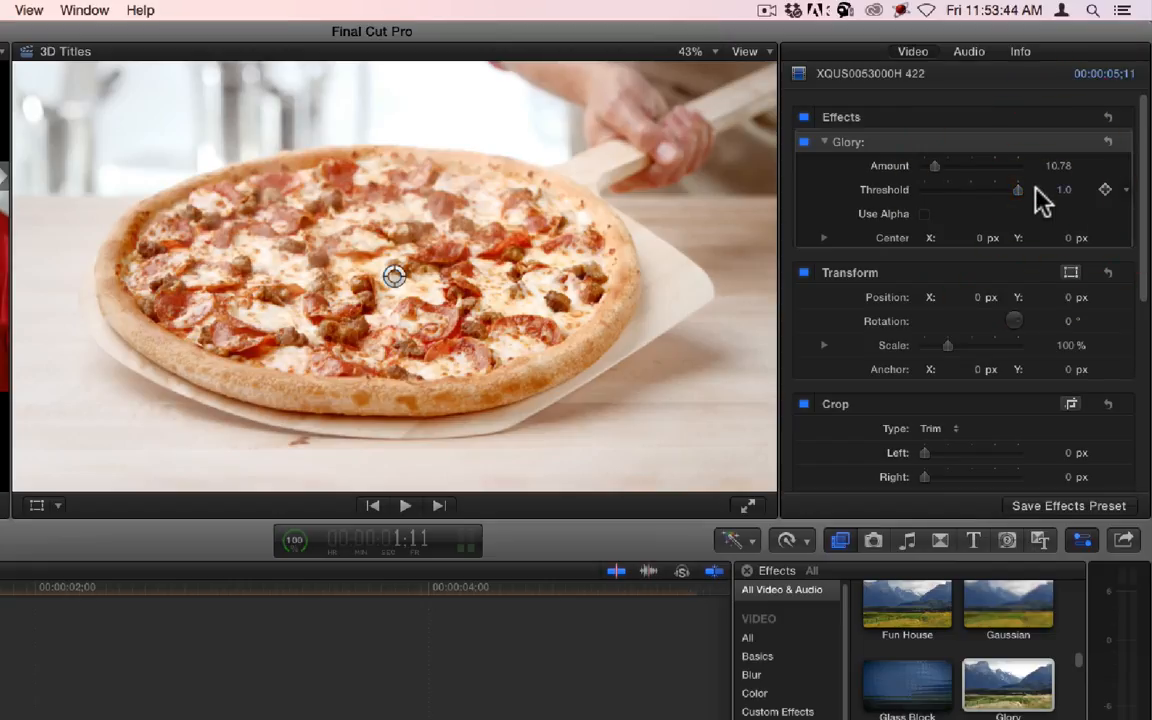
mouse_move(1016, 191)
mouse_down()
mouse_move(918, 188)
mouse_move(943, 166)
mouse_move(946, 192)
mouse_move(968, 195)
mouse_move(958, 198)
mouse_move(1057, 208)
mouse_move(916, 195)
mouse_move(983, 200)
mouse_move(948, 166)
mouse_up()
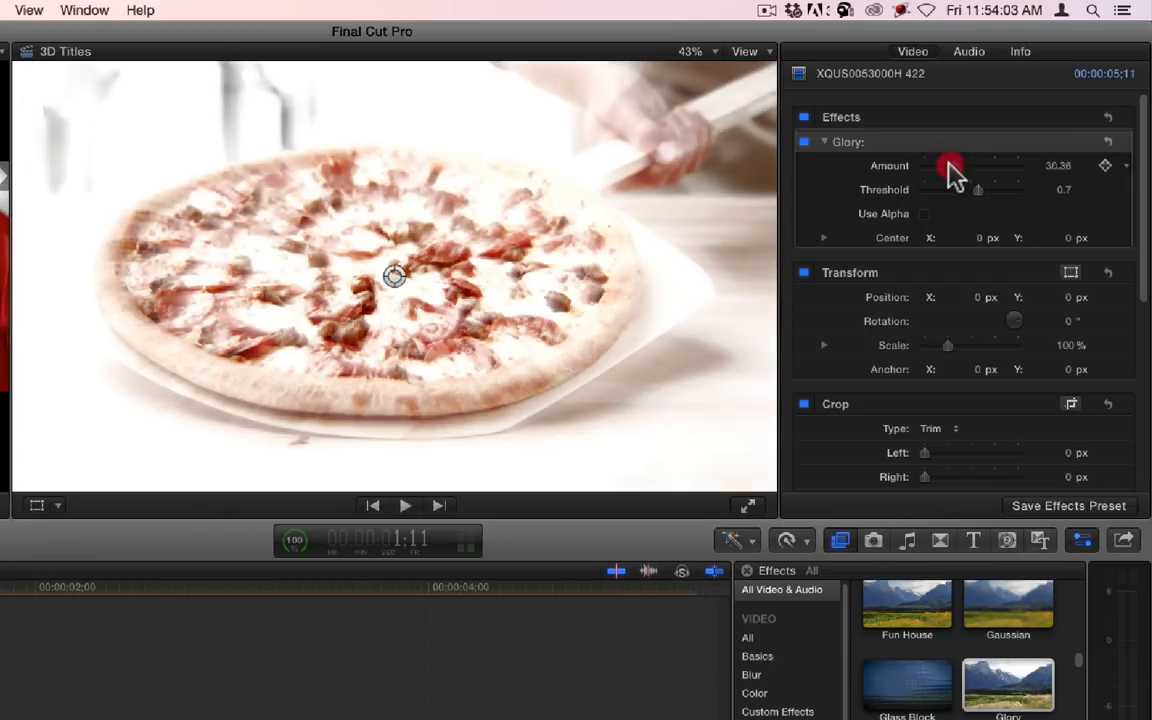
Step: Try Glory with Use Alpha on, Amount 45.09, Threshold 0.67 and the center at X 0.03, Y 0.18 px
click(924, 214)
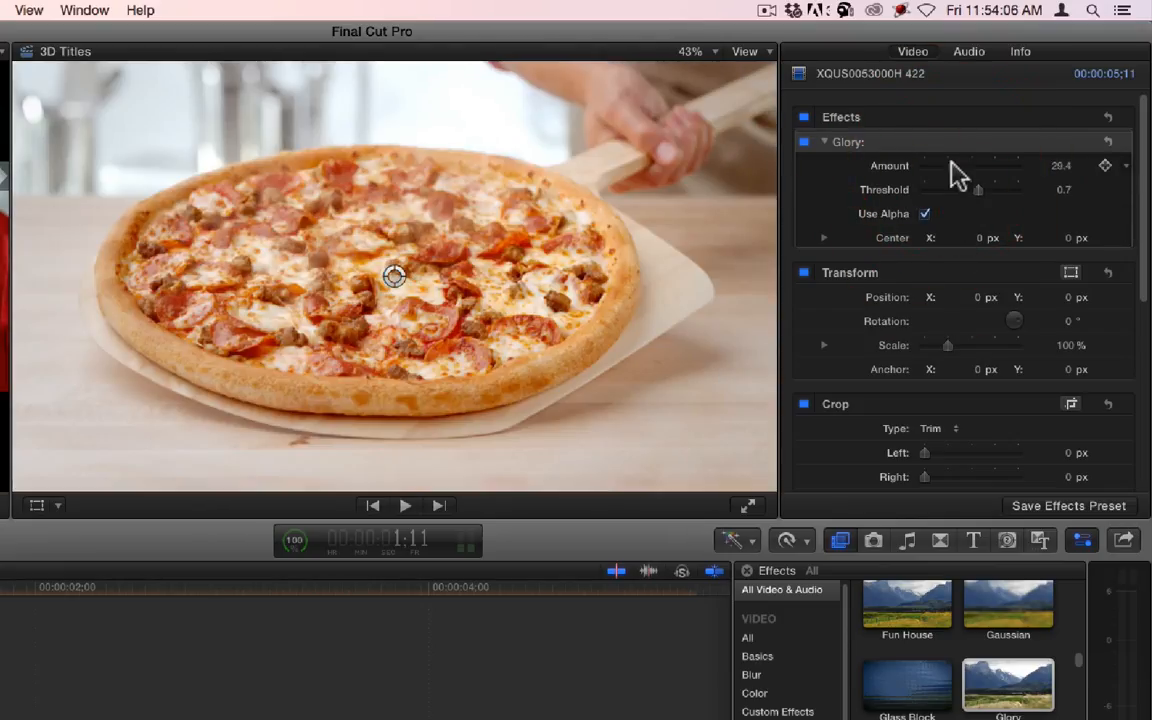
drag(961, 166, 974, 191)
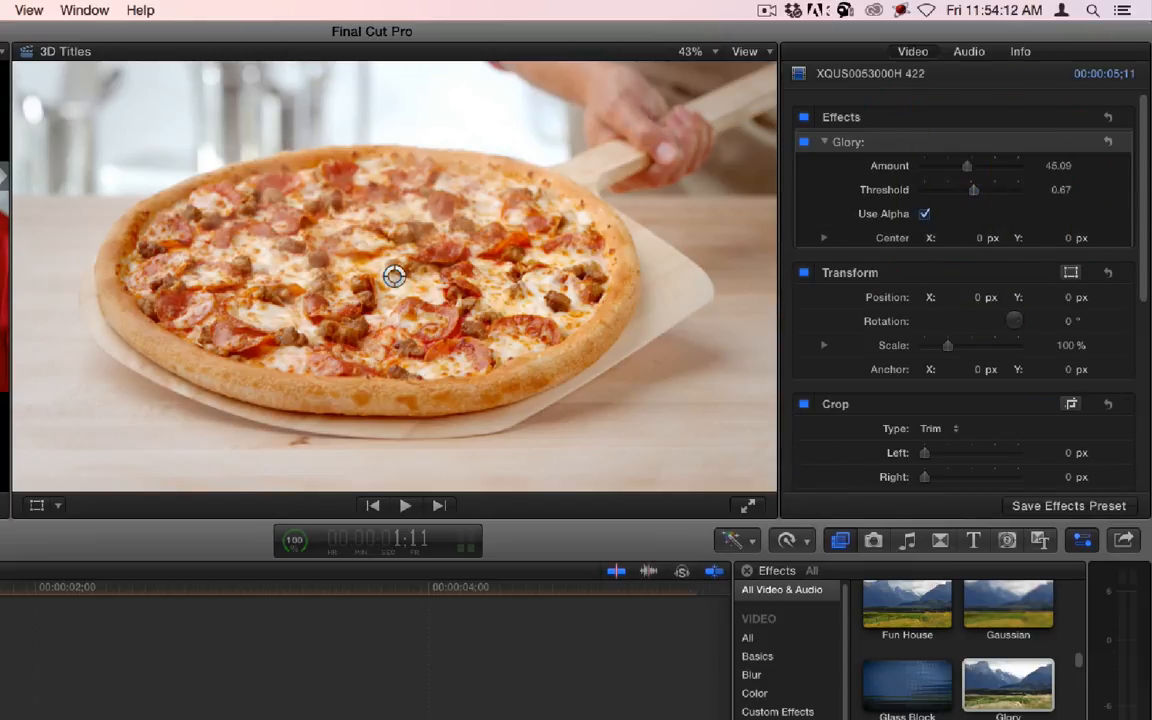
click(824, 238)
drag(393, 275, 409, 201)
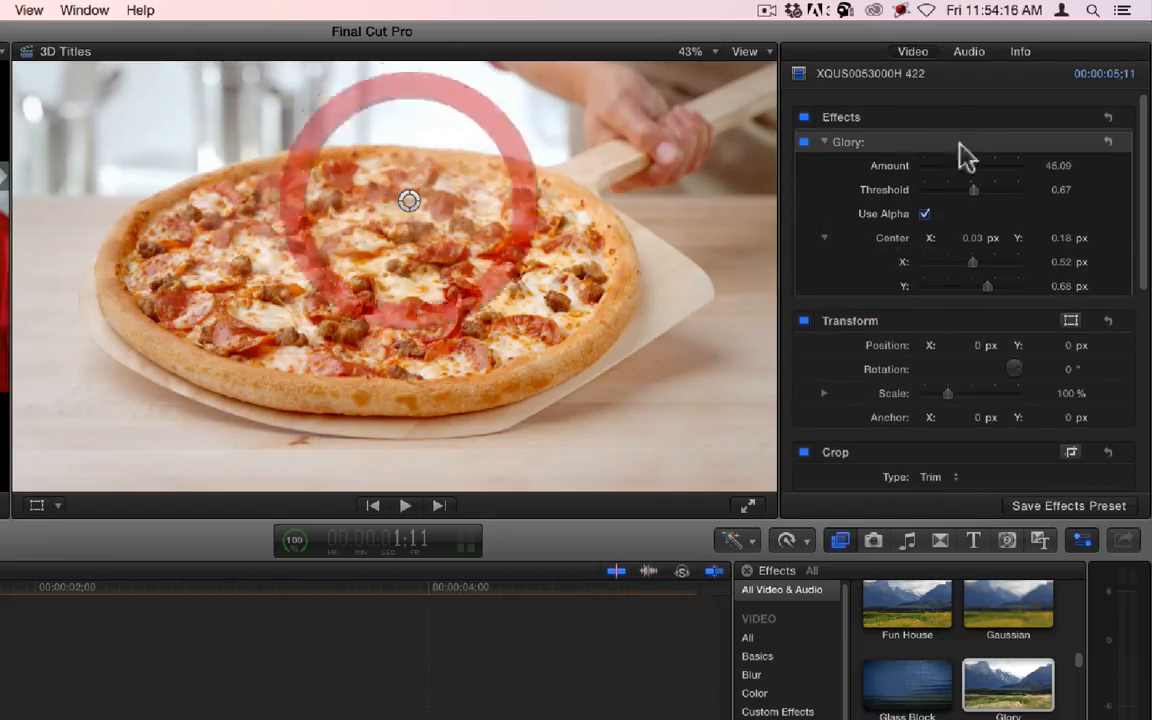
Step: Turn off Use Alpha for Glory, move its center to X -0.03, Y 0.03 px and set Amount to 33.33
click(925, 213)
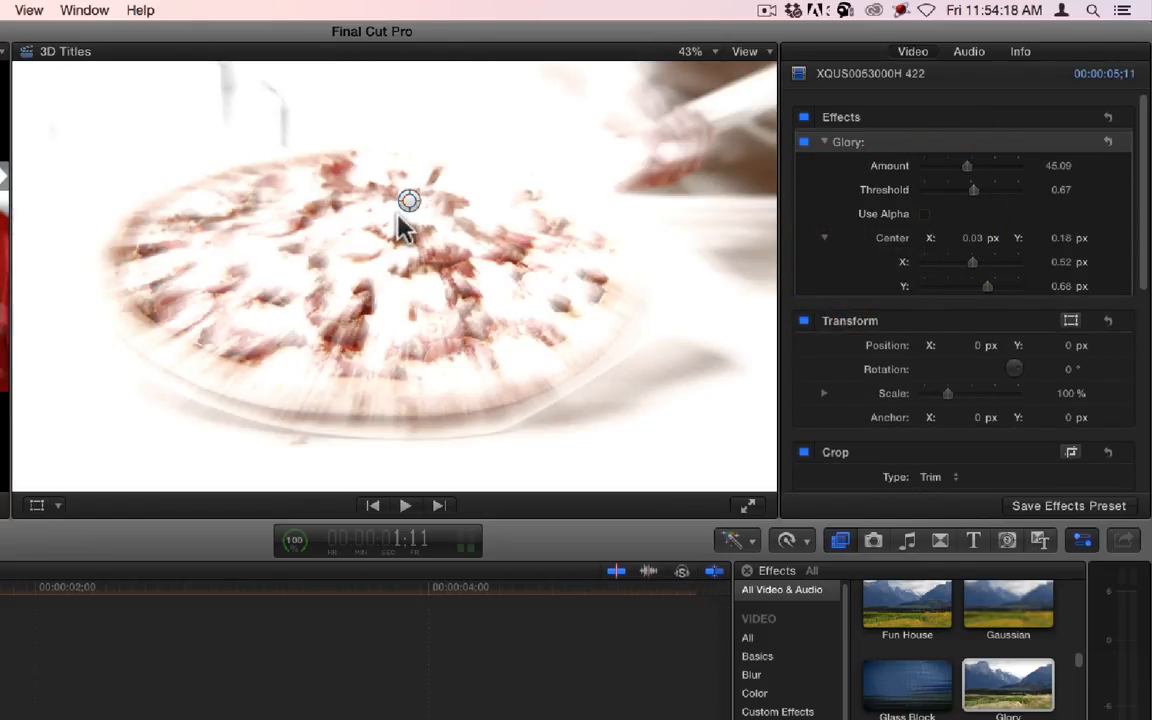
drag(403, 215, 386, 258)
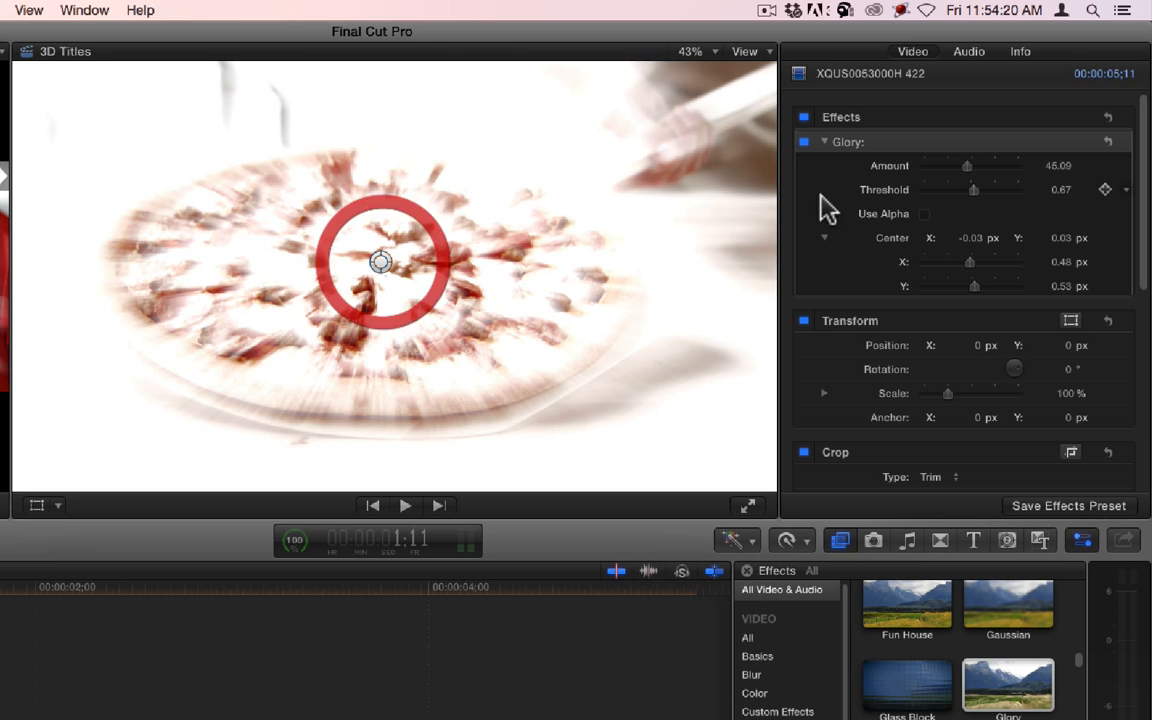
drag(967, 166, 953, 170)
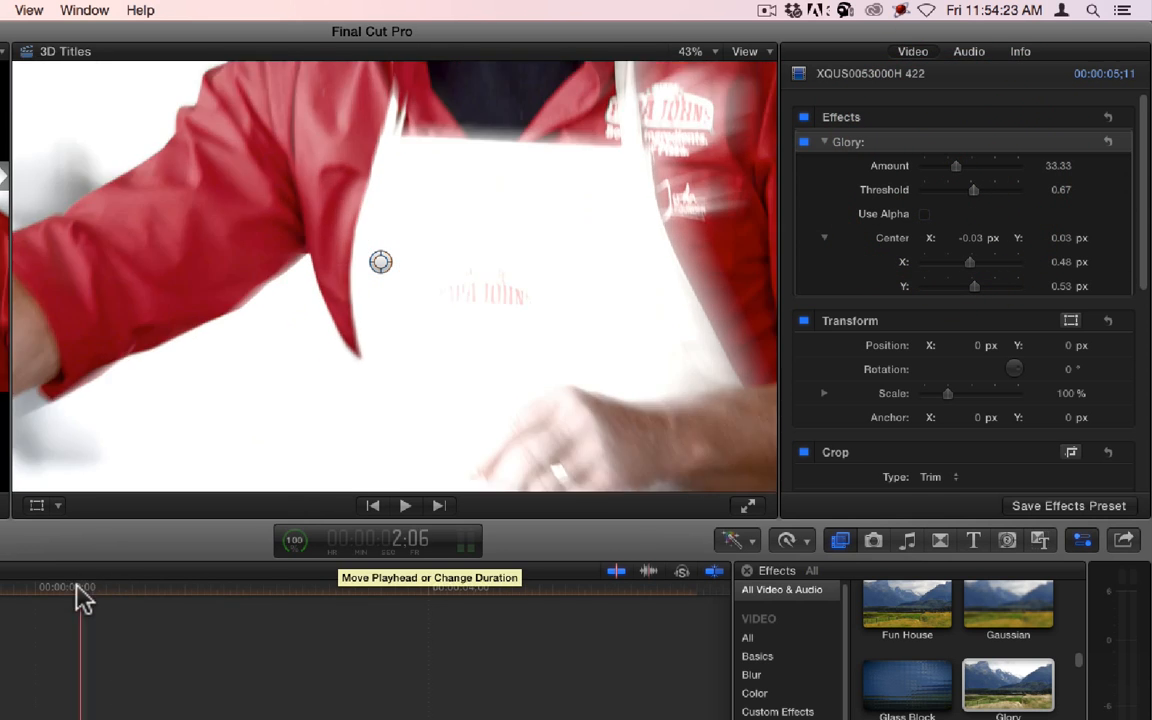
Step: Try different Glory center positions on several frames of the clip, finishing at X -0.21, Y -0.24 px
drag(77, 588, 250, 598)
drag(380, 262, 470, 262)
drag(320, 595, 385, 590)
drag(450, 248, 303, 380)
drag(388, 600, 228, 590)
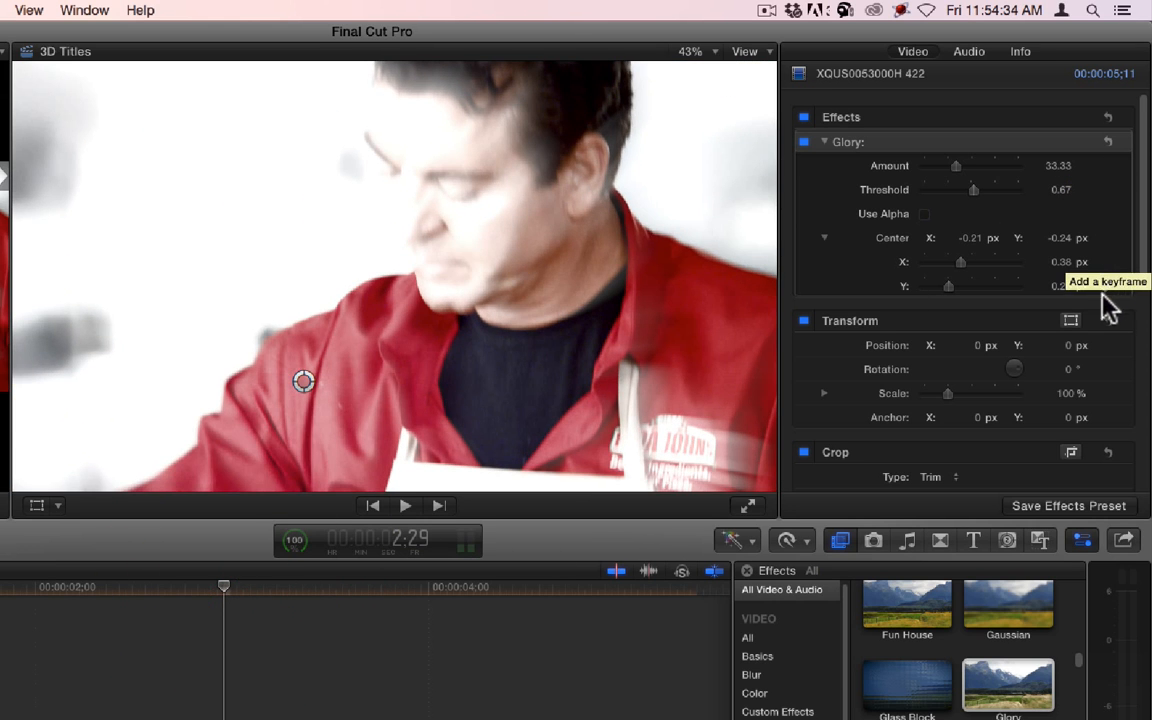
Step: Return to the pizza shot and delete the Glory effect from the clip
drag(213, 594, 1, 590)
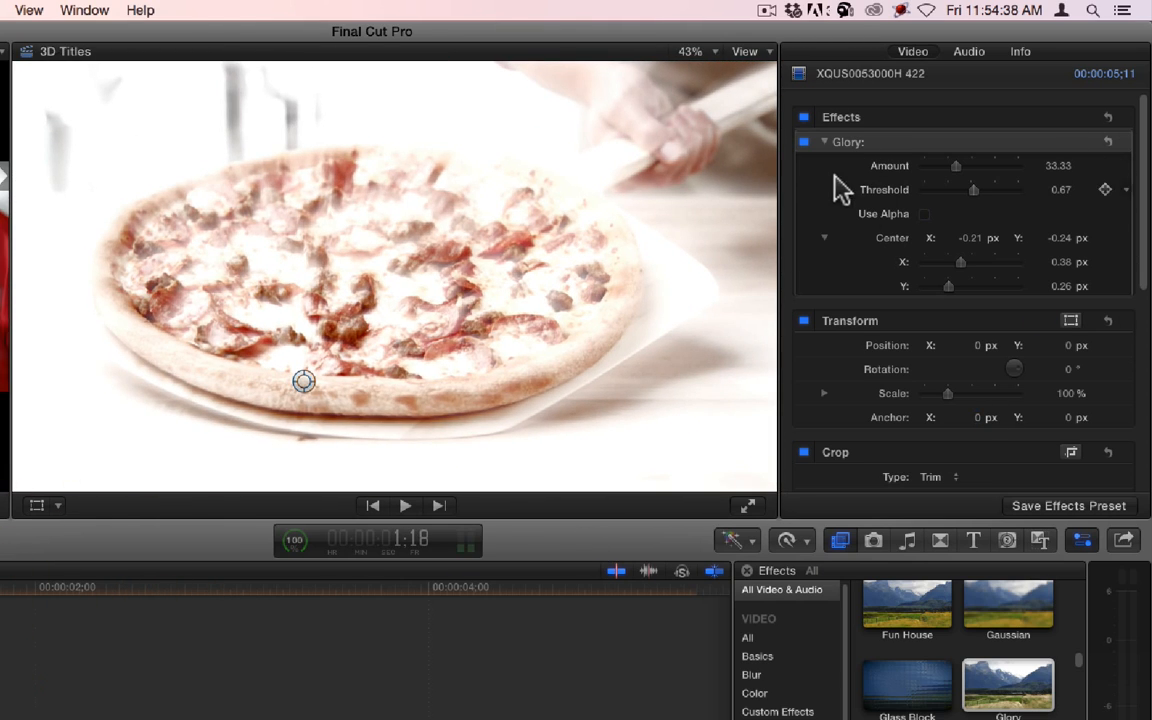
click(855, 145)
key(BackSpace)
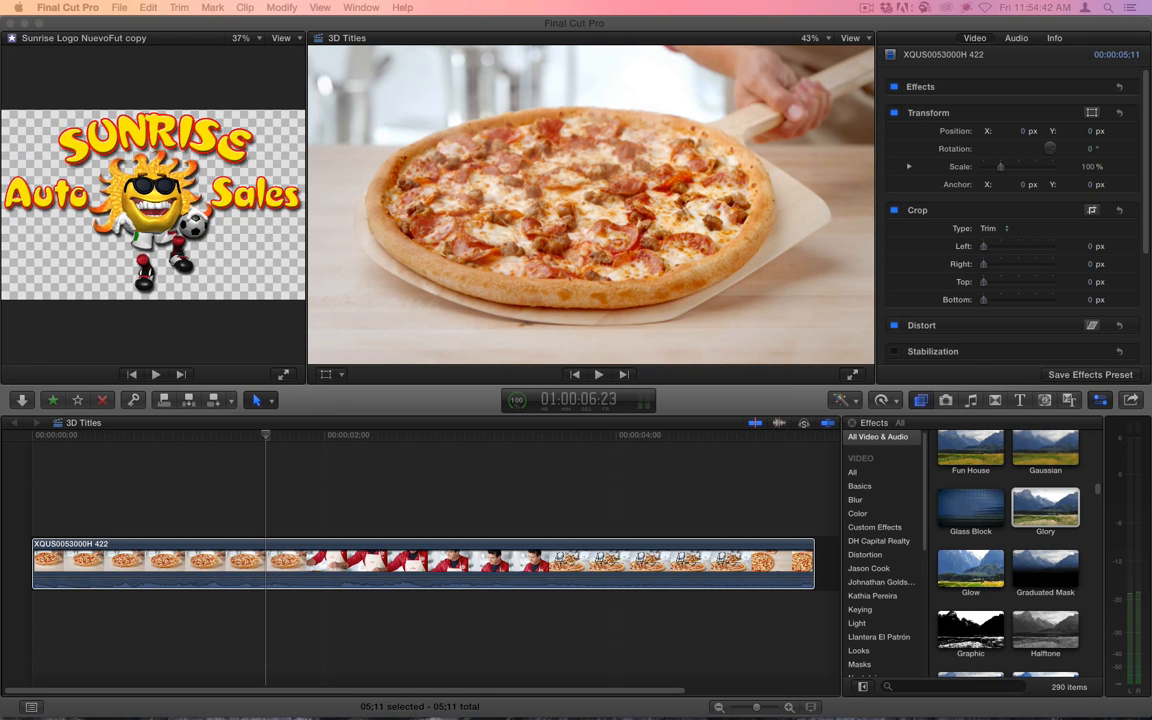
Step: Connect the Sunrise logo above the main clip at the playhead and apply the Glory effect to it
drag(945, 427, 262, 505)
click(322, 438)
click(329, 508)
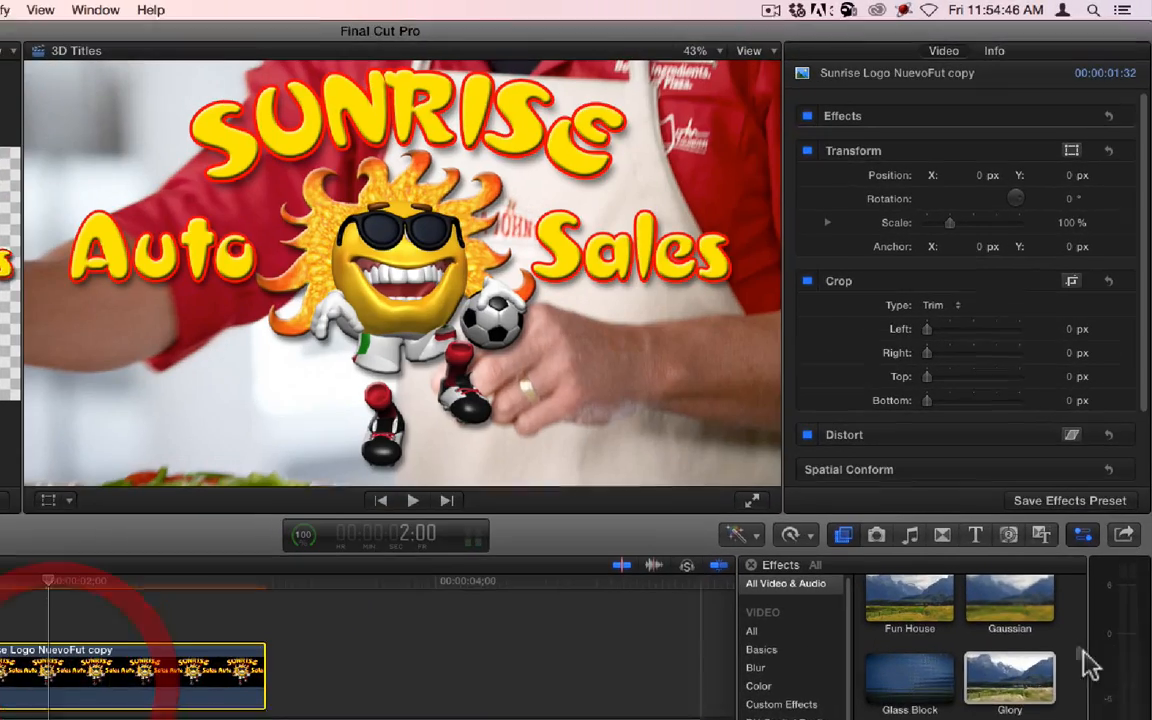
drag(1042, 510, 400, 496)
drag(140, 676, 108, 689)
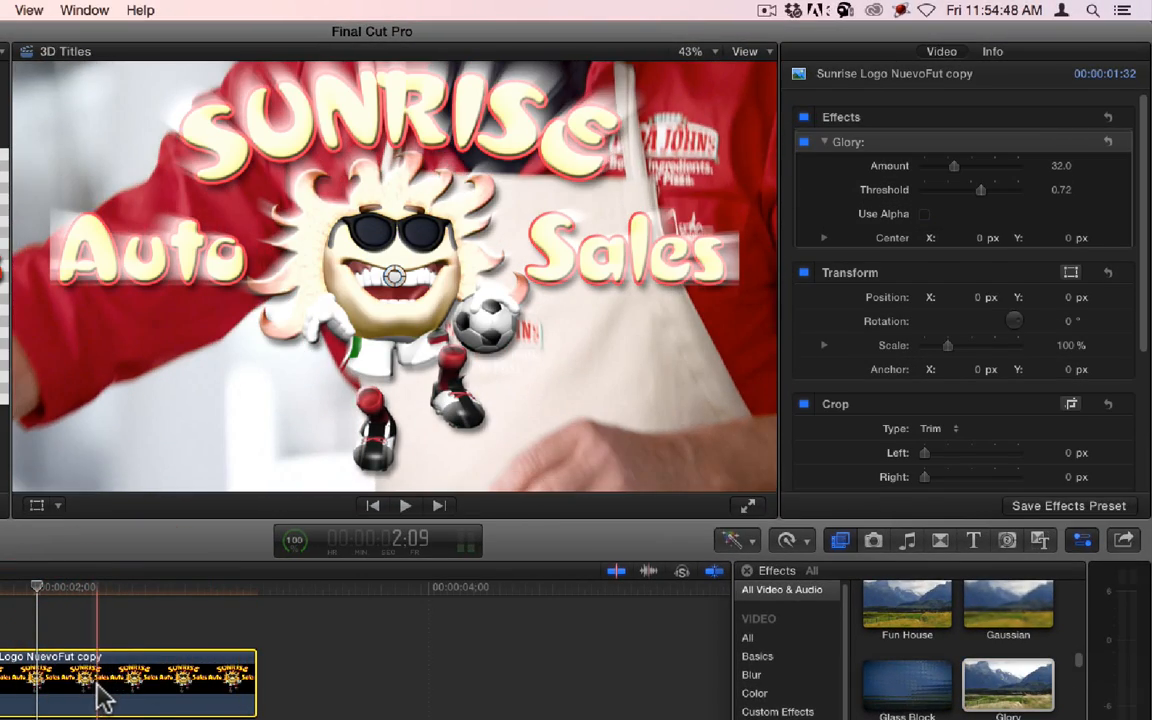
click(105, 680)
Step: Set the logo's Glory effect to Use Alpha on, Amount 73.18, Threshold 0.3 and center Y 0.03 px
click(924, 214)
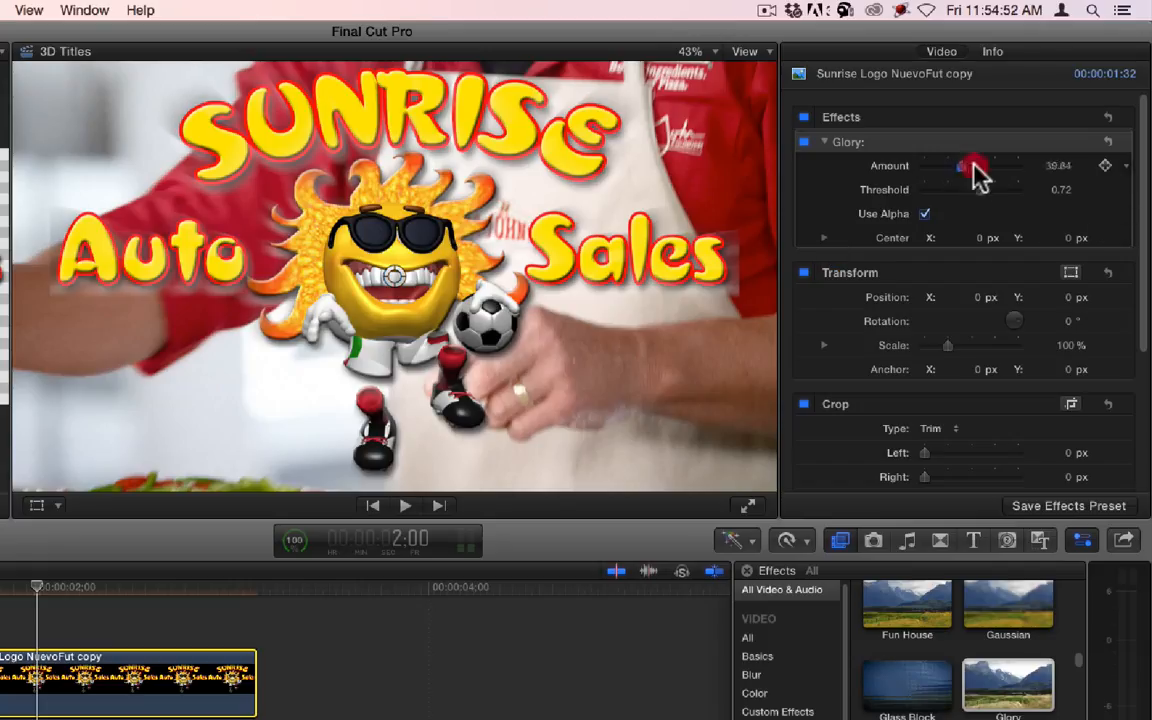
drag(973, 167, 1007, 168)
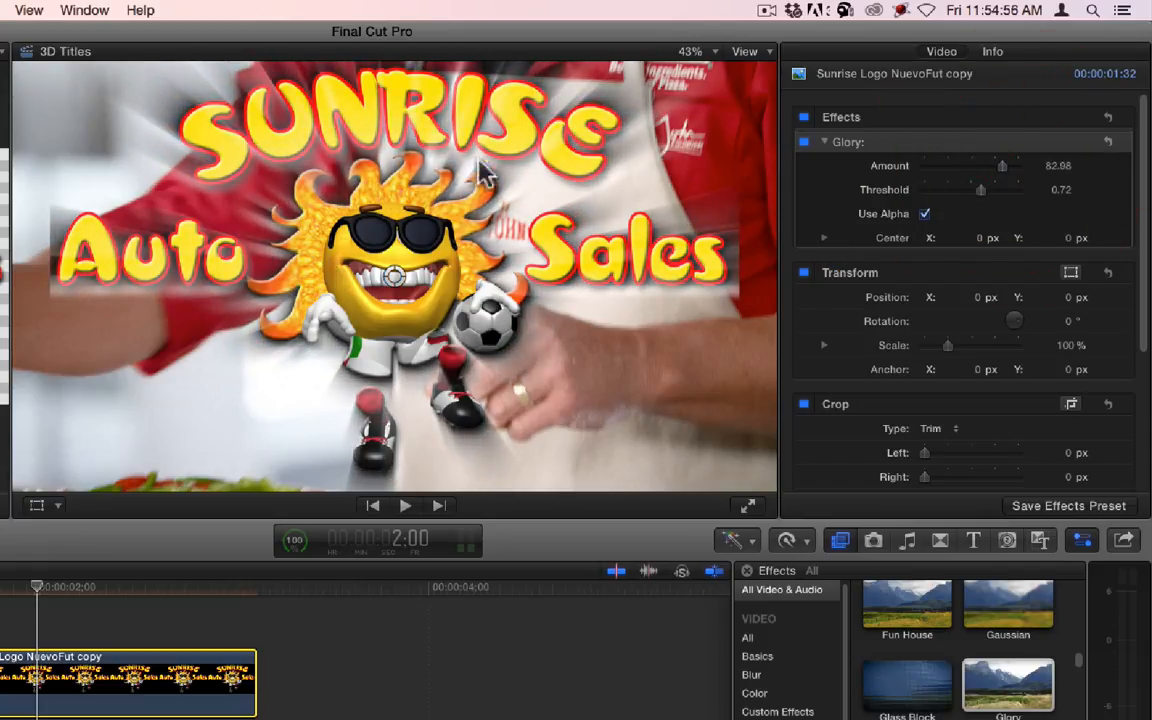
drag(393, 276, 394, 261)
drag(979, 191, 917, 192)
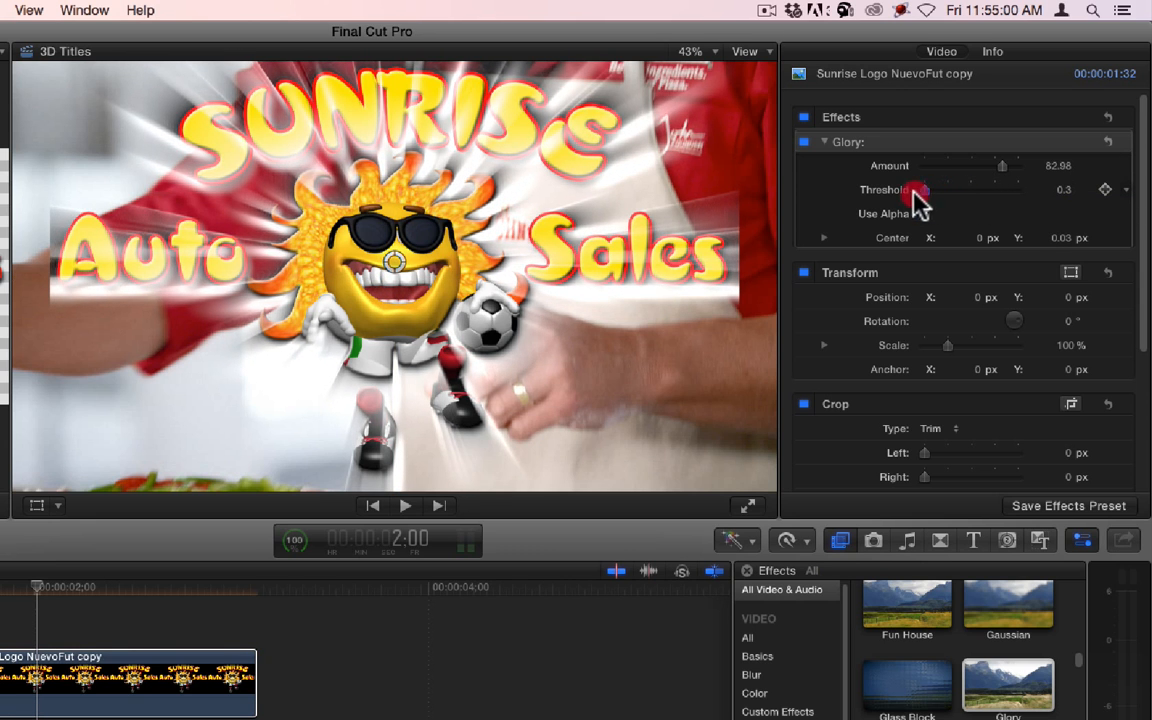
mouse_move(1010, 170)
mouse_down()
mouse_move(973, 171)
mouse_move(998, 170)
mouse_up()
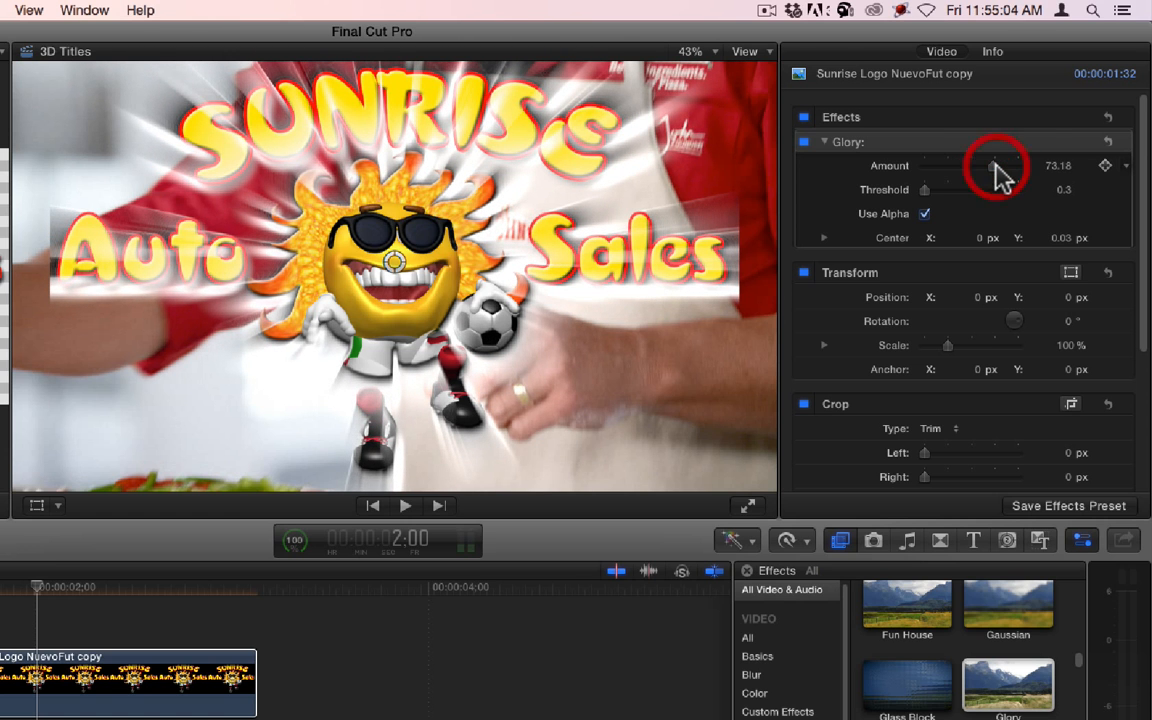
Step: Delete the Sunrise logo clip from the timeline
click(108, 680)
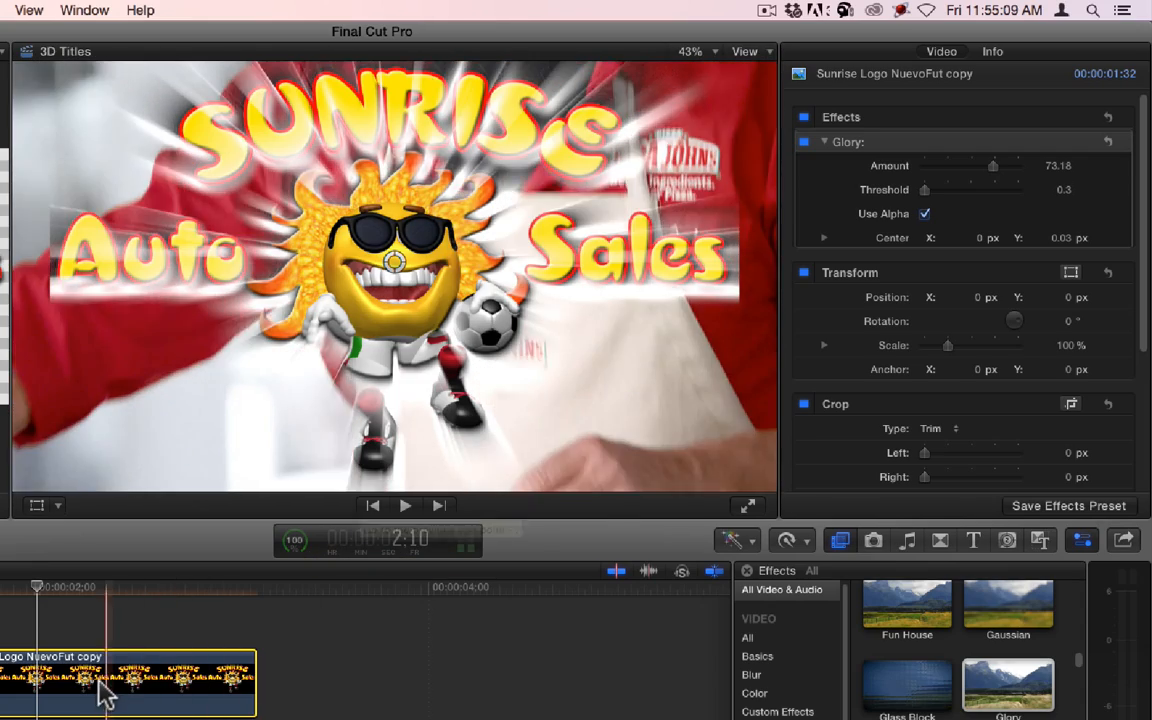
click(100, 683)
key(BackSpace)
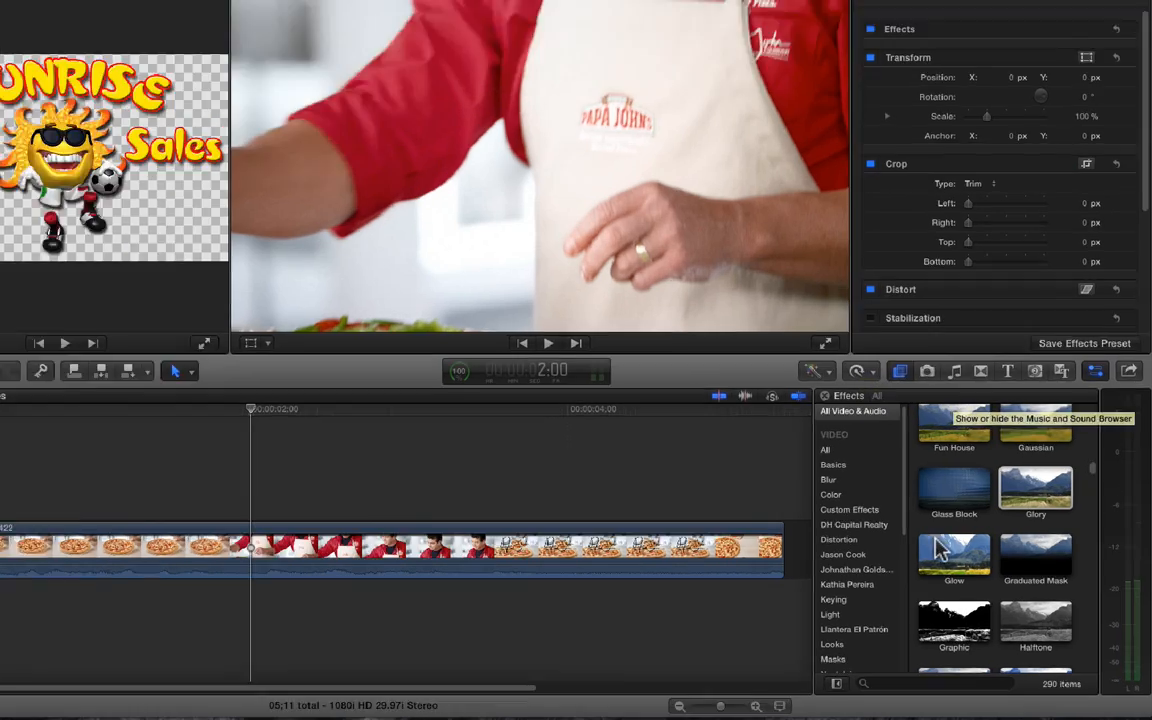
Step: Apply the Glow effect to the main clip with its Amount at 100
click(980, 574)
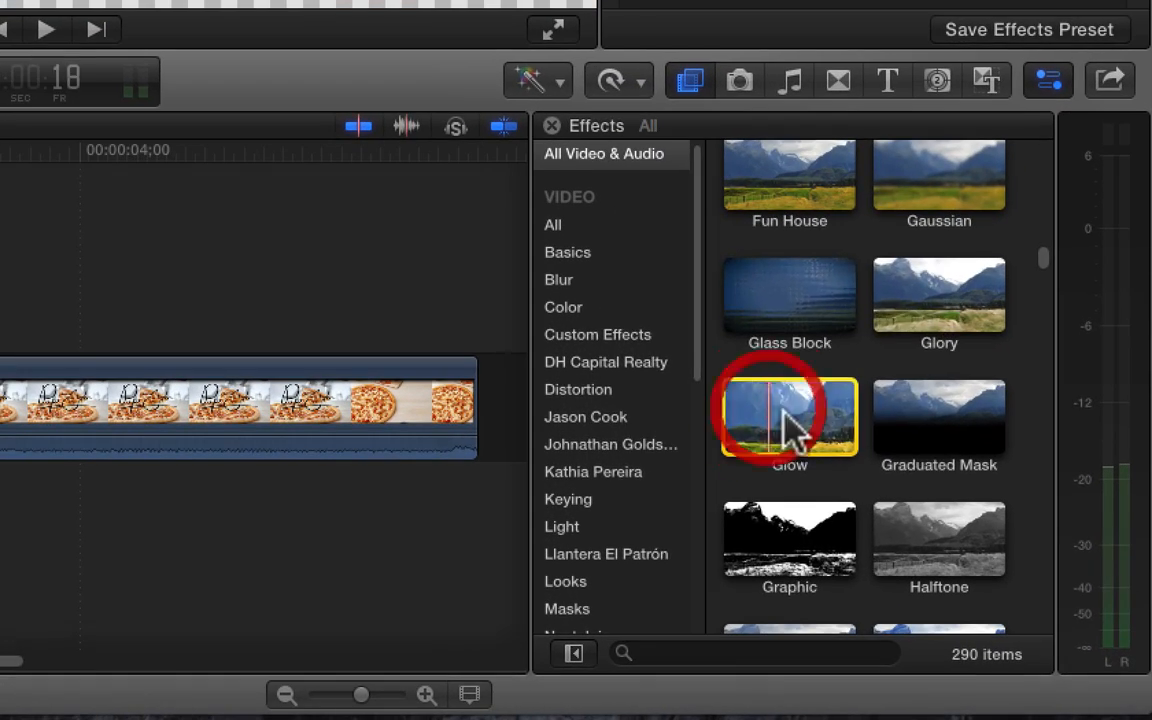
drag(805, 430, 160, 415)
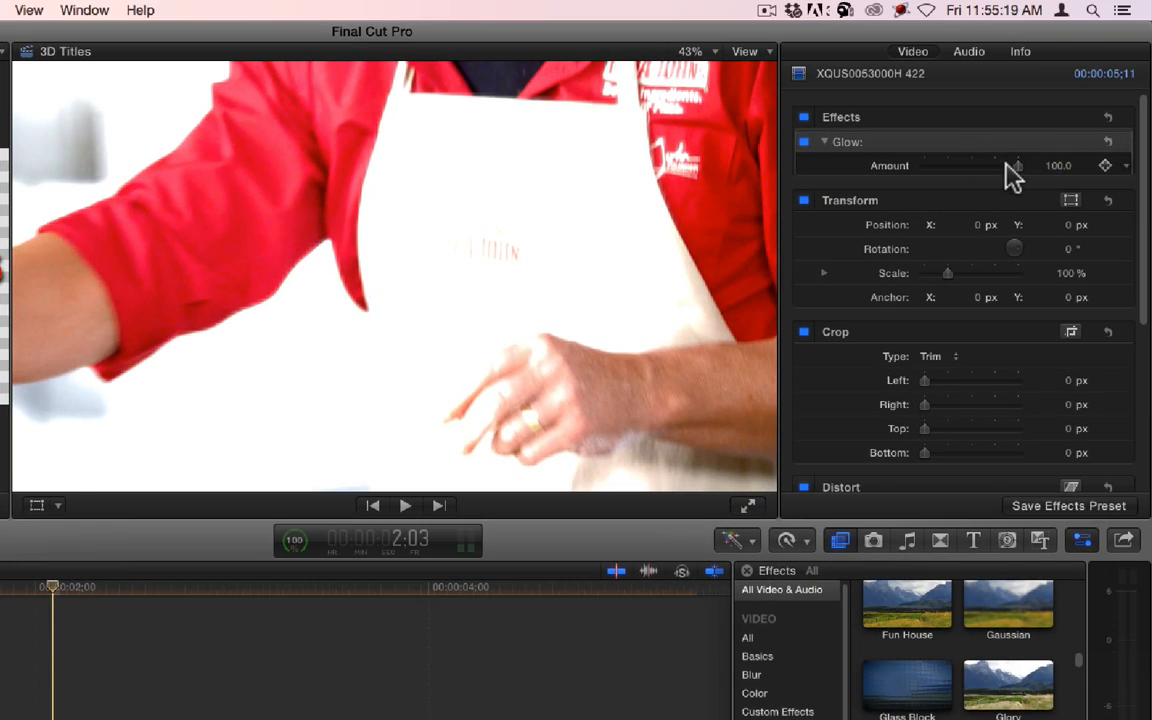
mouse_move(1008, 166)
mouse_down()
mouse_move(931, 164)
mouse_move(1026, 164)
mouse_up()
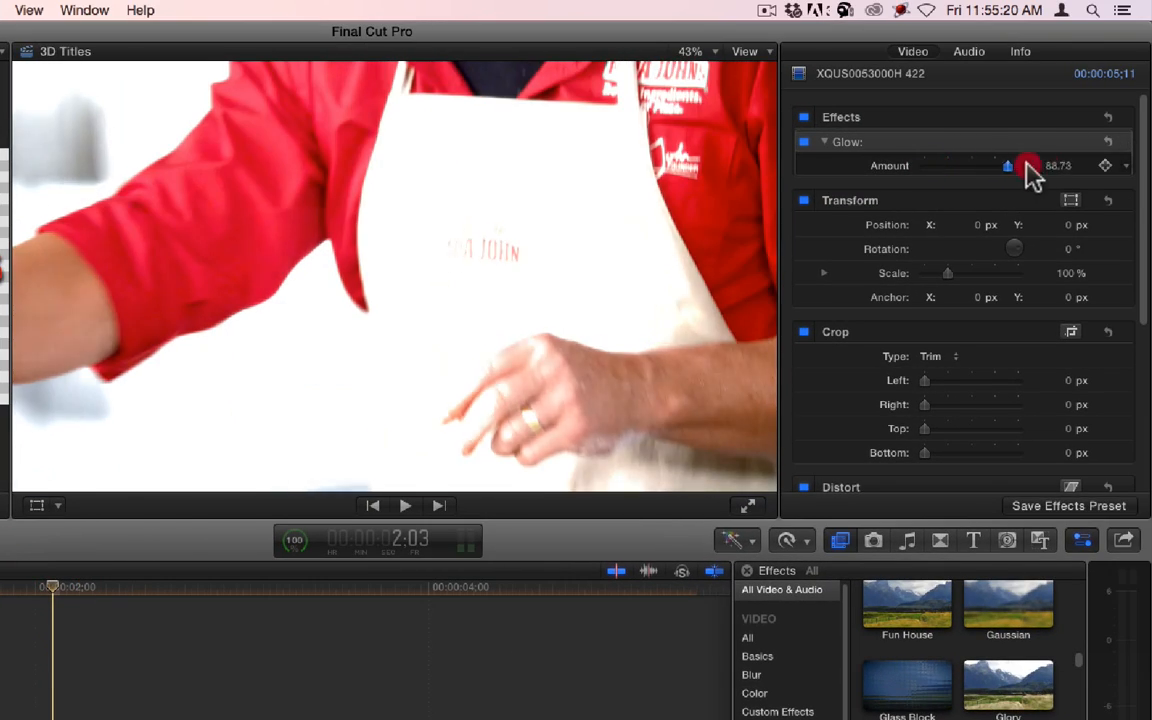
Step: Set the Glow Amount to 75 and preview the effect on different shots of the clip
drag(151, 580, 391, 590)
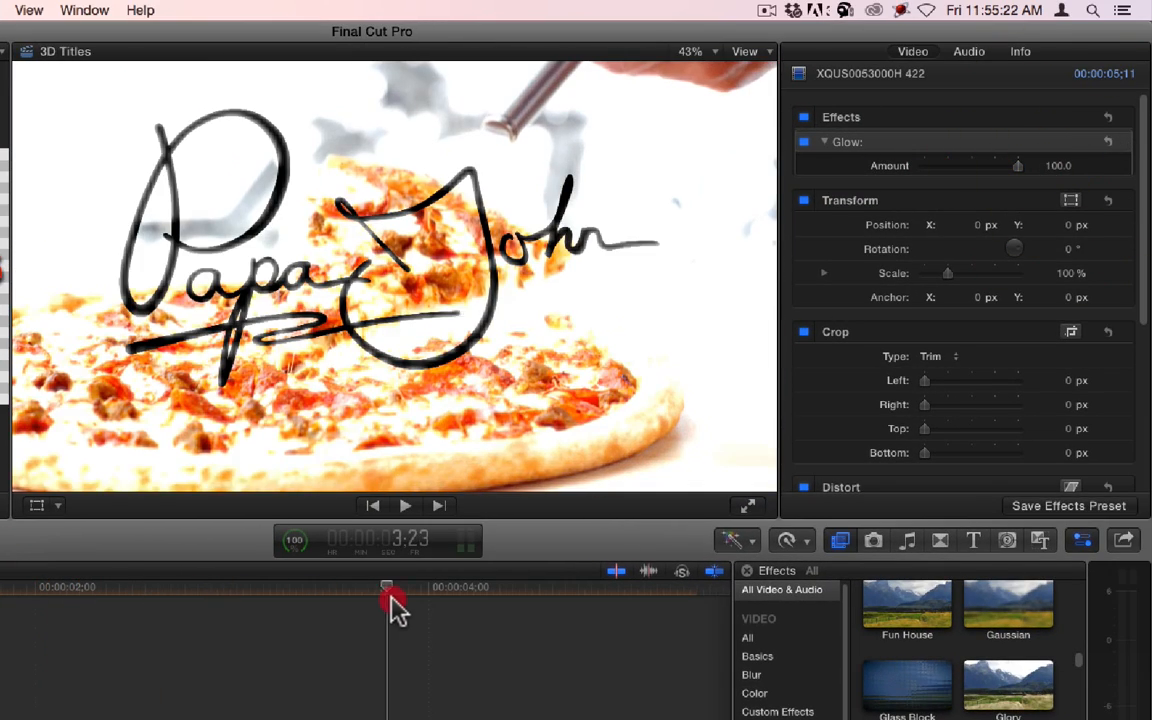
drag(1019, 166, 990, 170)
drag(391, 596, 5, 640)
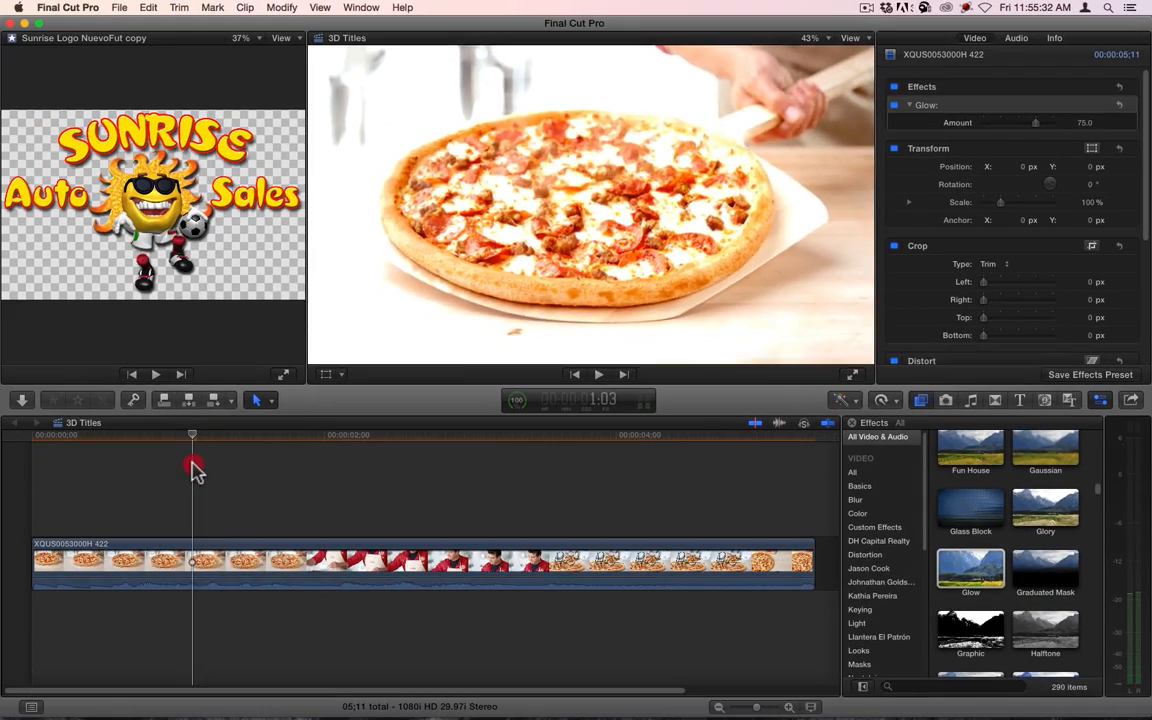
Step: Delete the Glow effect from the main clip and apply the Graduated Mask effect instead
click(188, 471)
click(957, 106)
key(BackSpace)
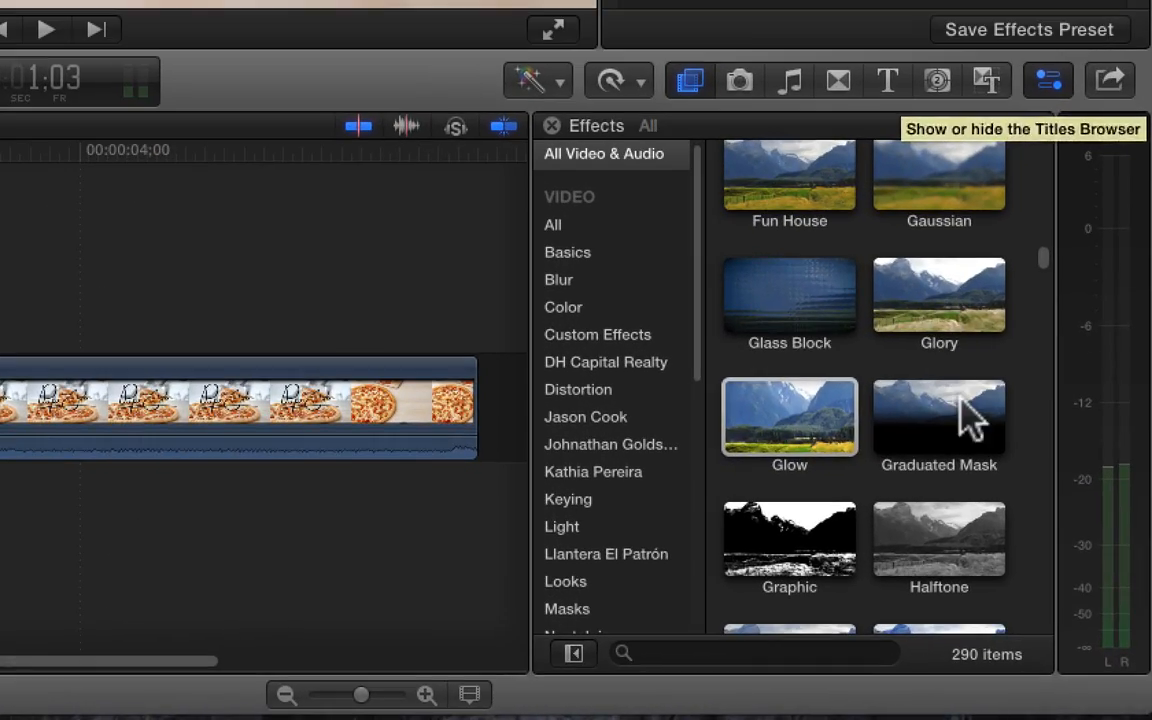
drag(1056, 570, 628, 556)
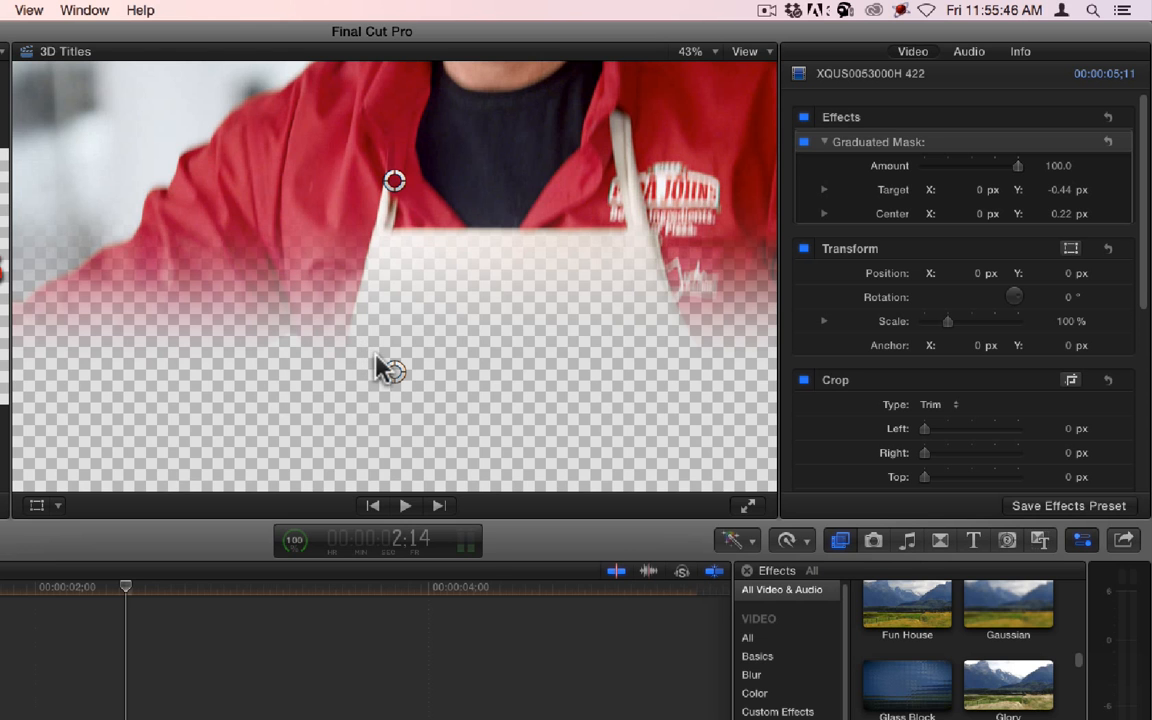
Step: Turn the Graduated Mask diagonal at 2:18 by moving its Target to X -1.13, Y -0.67 and its Center to X 0.65, Y 0.36
click(153, 597)
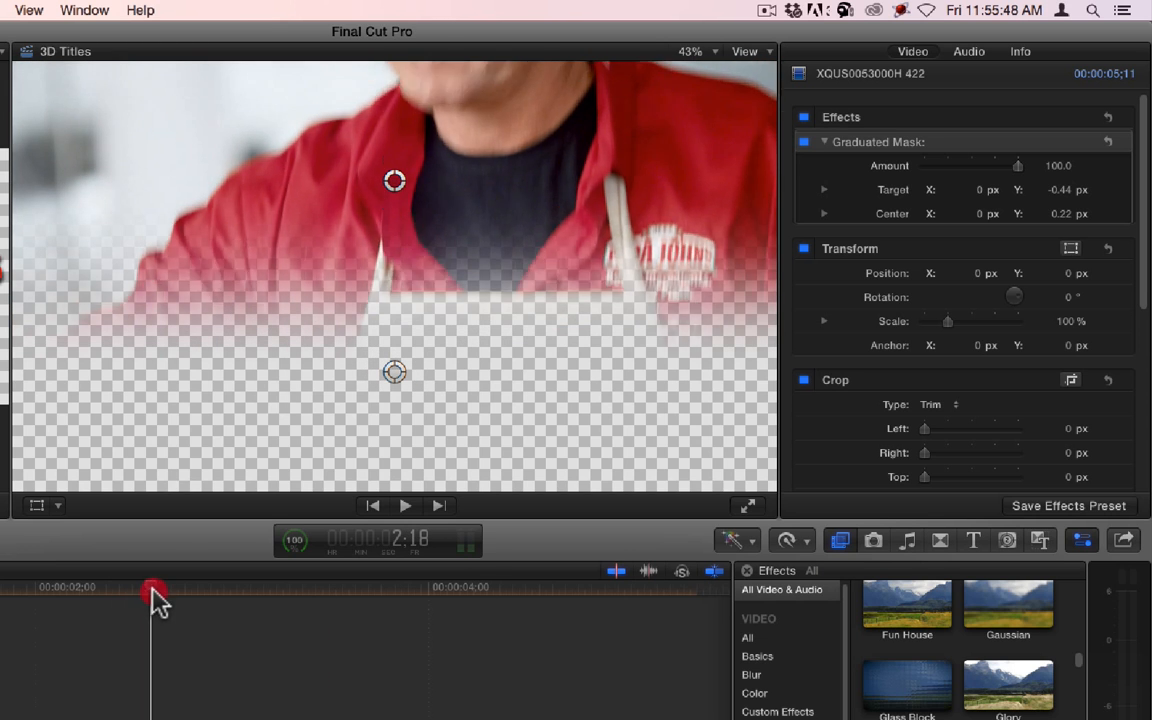
drag(381, 380, 124, 436)
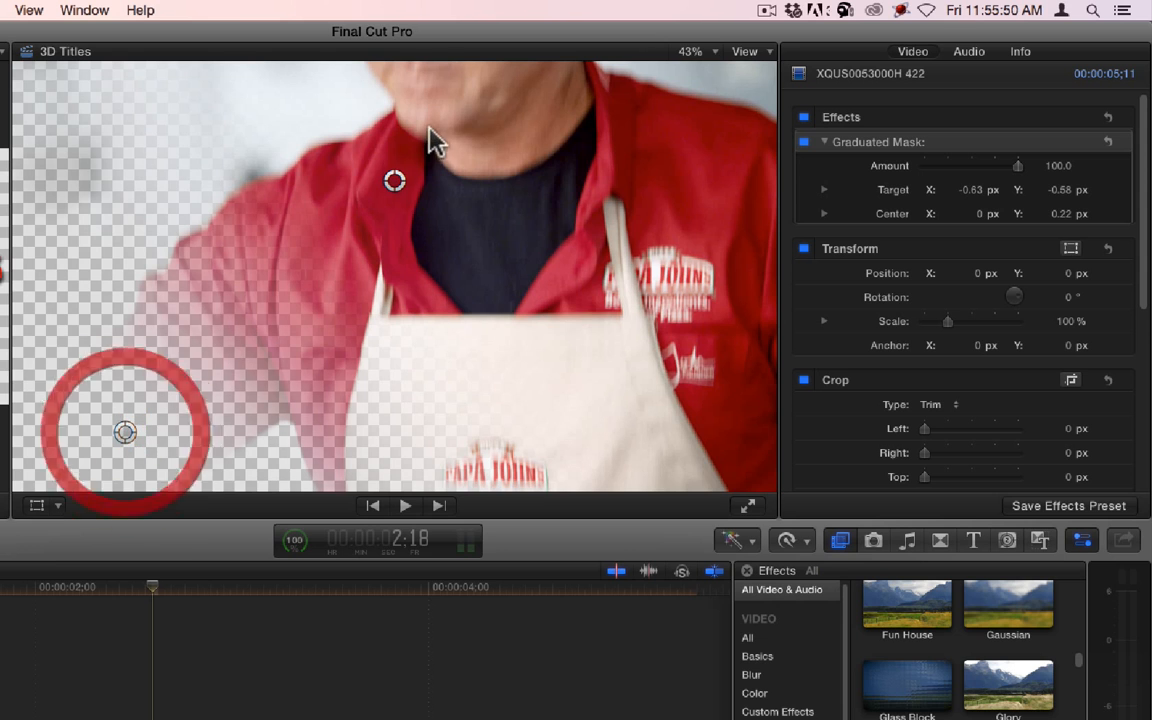
drag(391, 177, 672, 120)
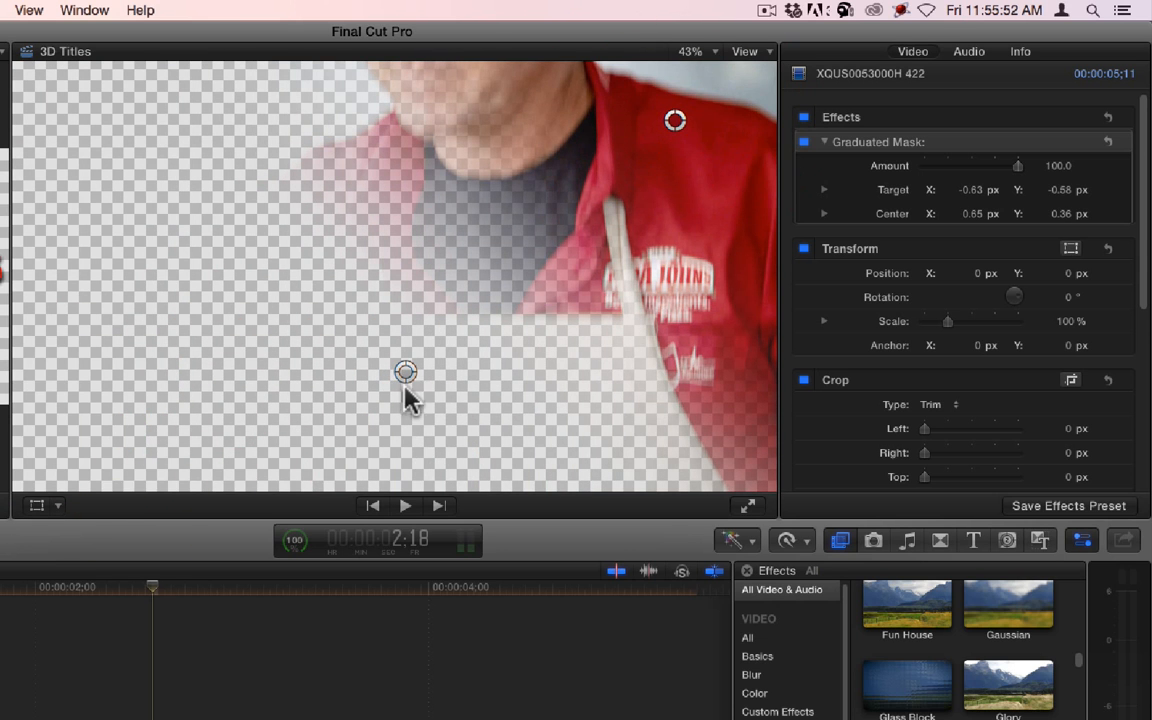
drag(403, 390, 193, 414)
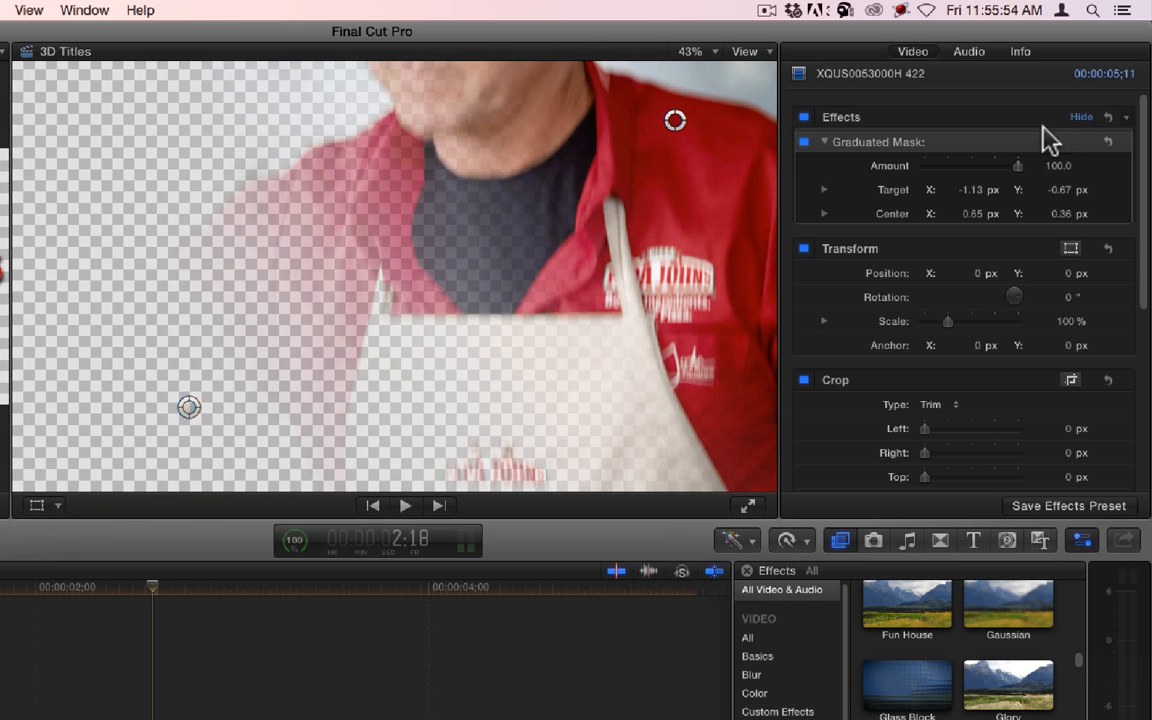
Step: Lower the mask's Amount to 63.73 and flip its diagonal with Target at X -1.29, Y 0.67 and Center at X 0.66, Y -0.31
drag(1017, 175, 929, 182)
drag(974, 166, 965, 203)
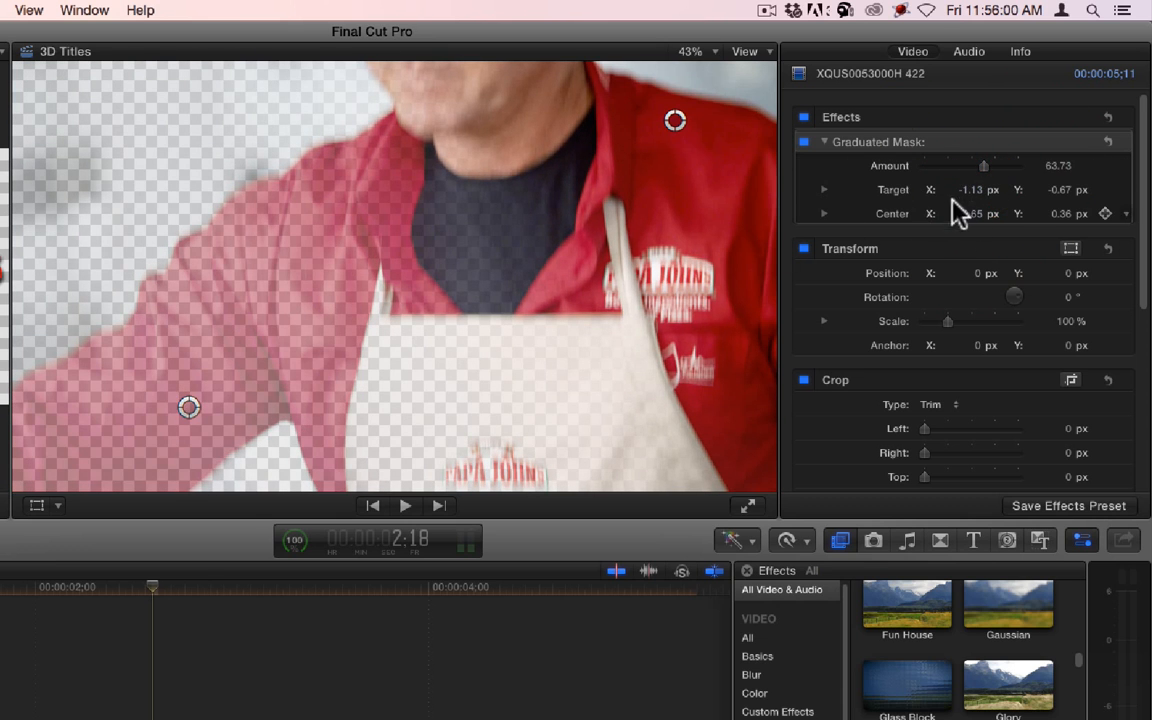
drag(200, 406, 184, 193)
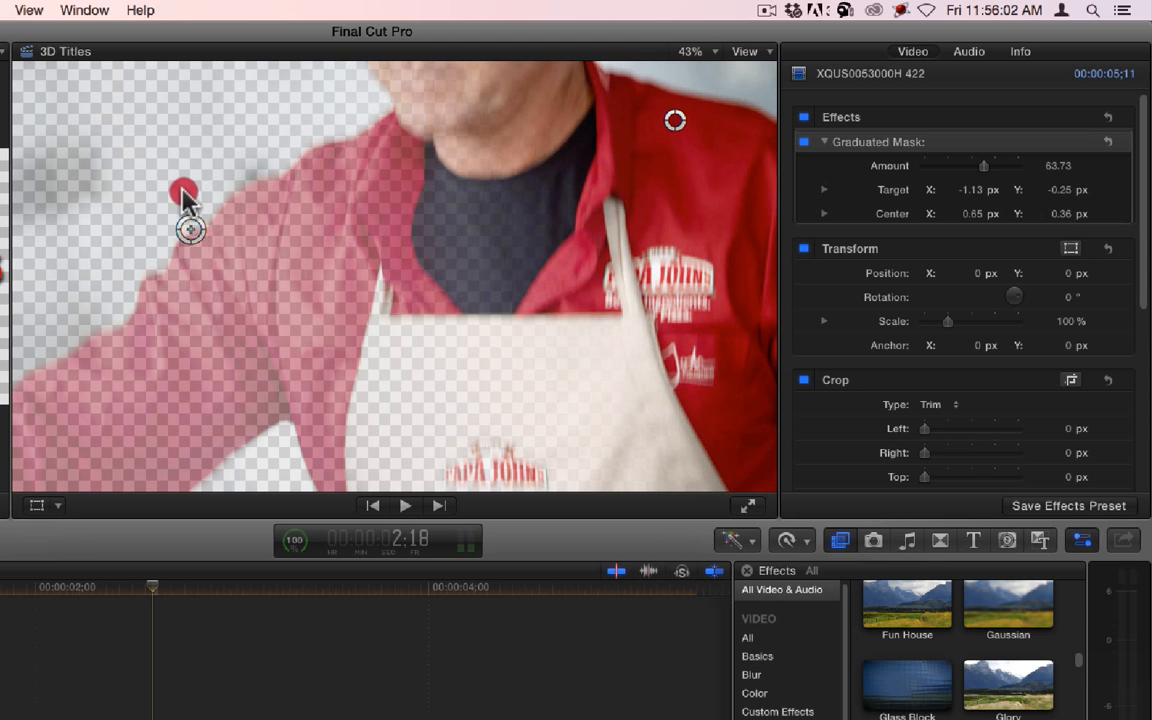
click(677, 420)
drag(170, 456, 118, 121)
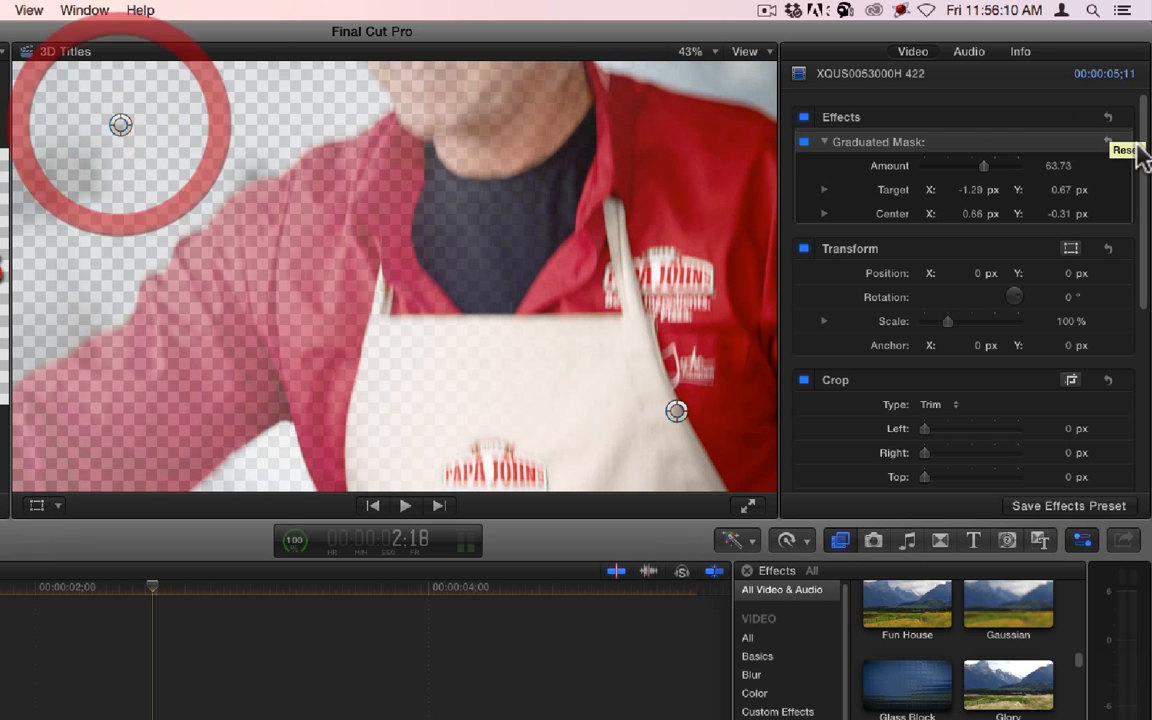
Step: Set the mask's Amount to 100 and move its Target to X -1.52, Y 0.79 and its Center to X -0.45, Y 0.27
drag(980, 170, 1015, 185)
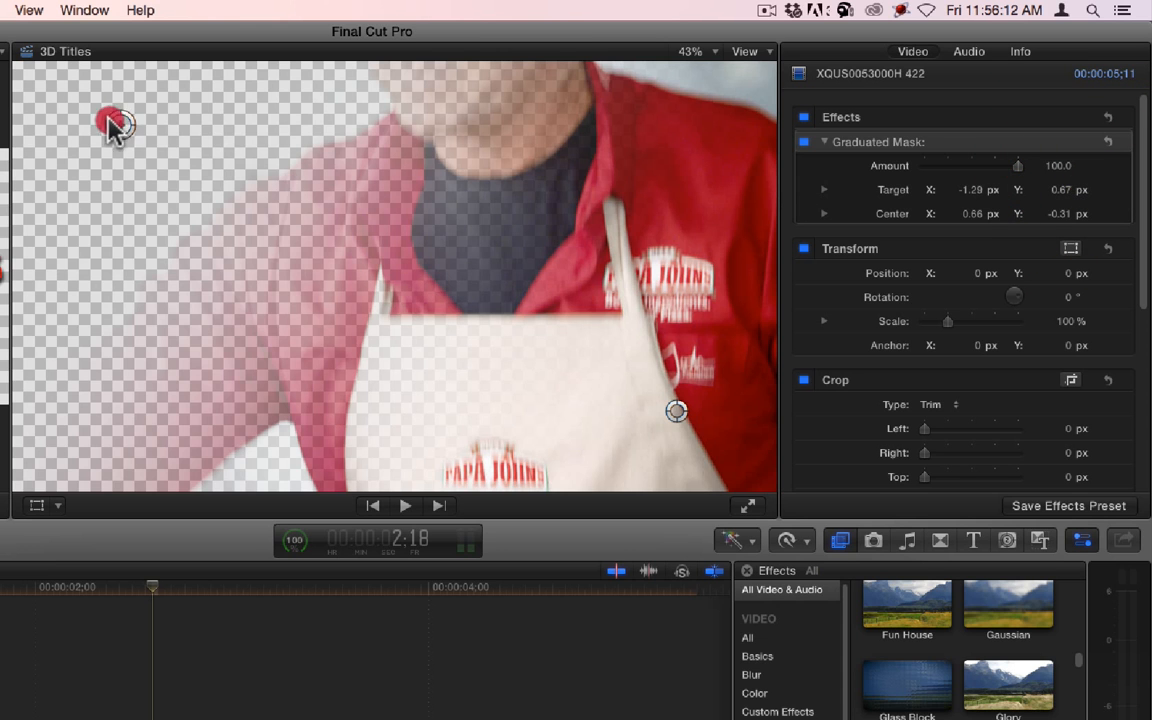
drag(113, 125, 25, 85)
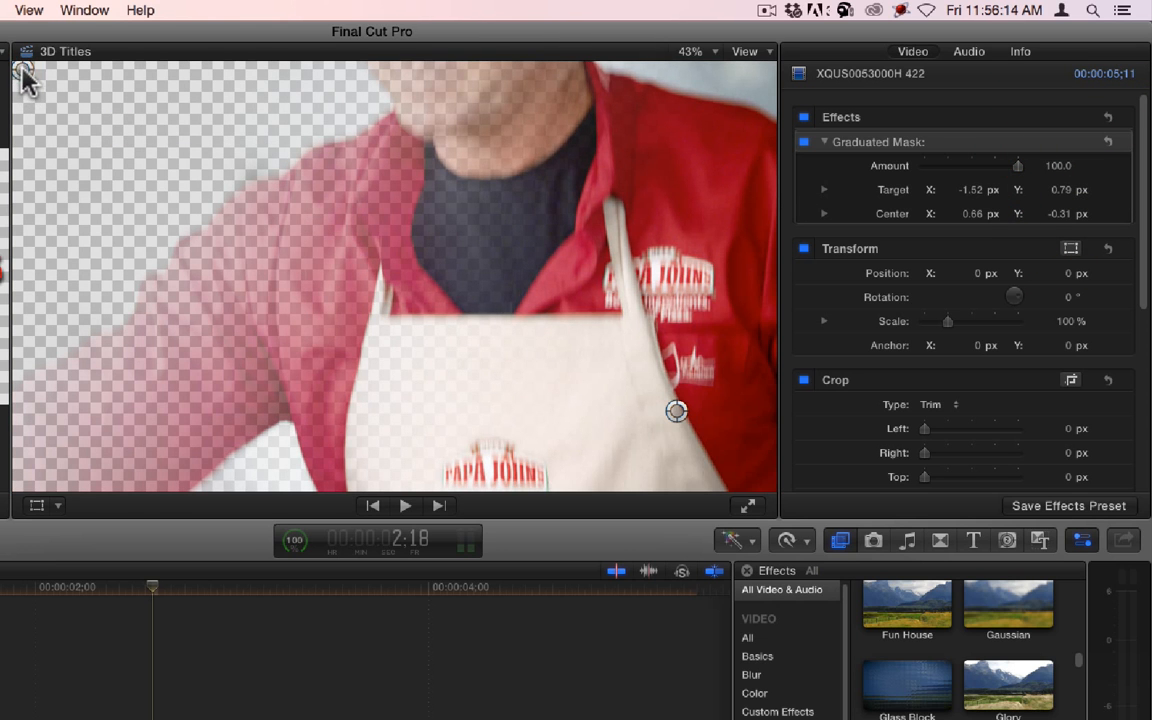
drag(677, 415, 392, 244)
drag(279, 193, 201, 160)
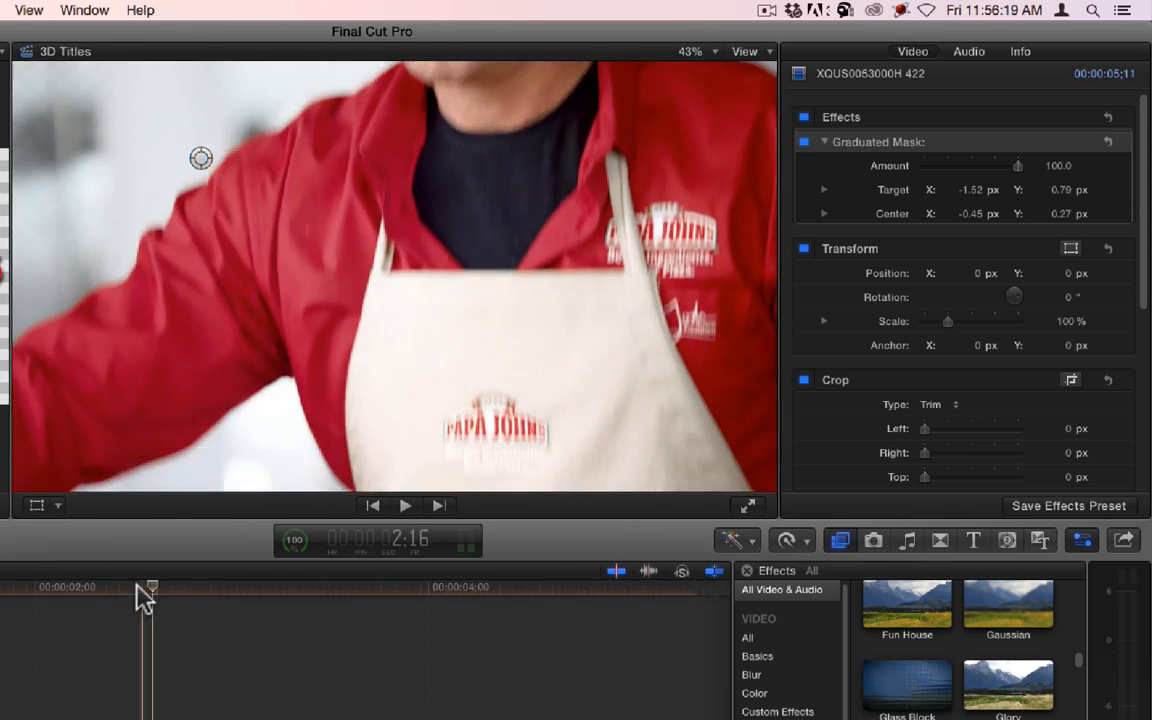
Step: Animate the mask from Target and Center keyframes near the clip's start to Center X 1.95, Y -0.88 at 3:28, and play it back
click(81, 488)
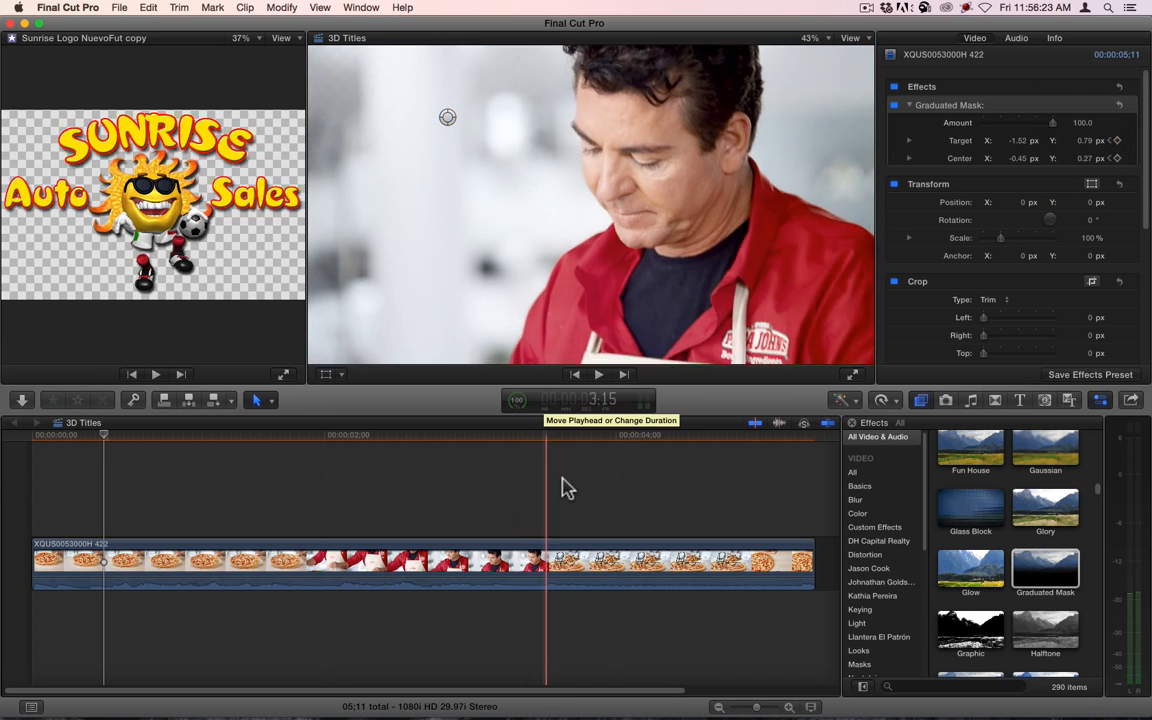
click(606, 443)
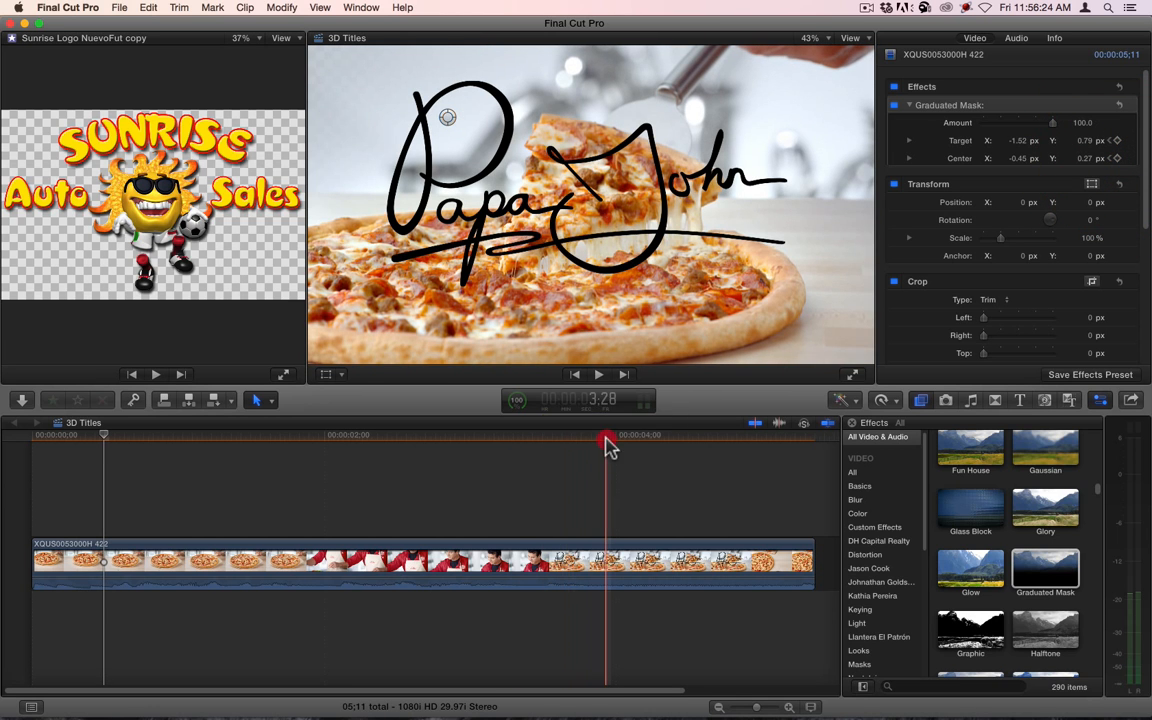
drag(449, 112, 1150, 476)
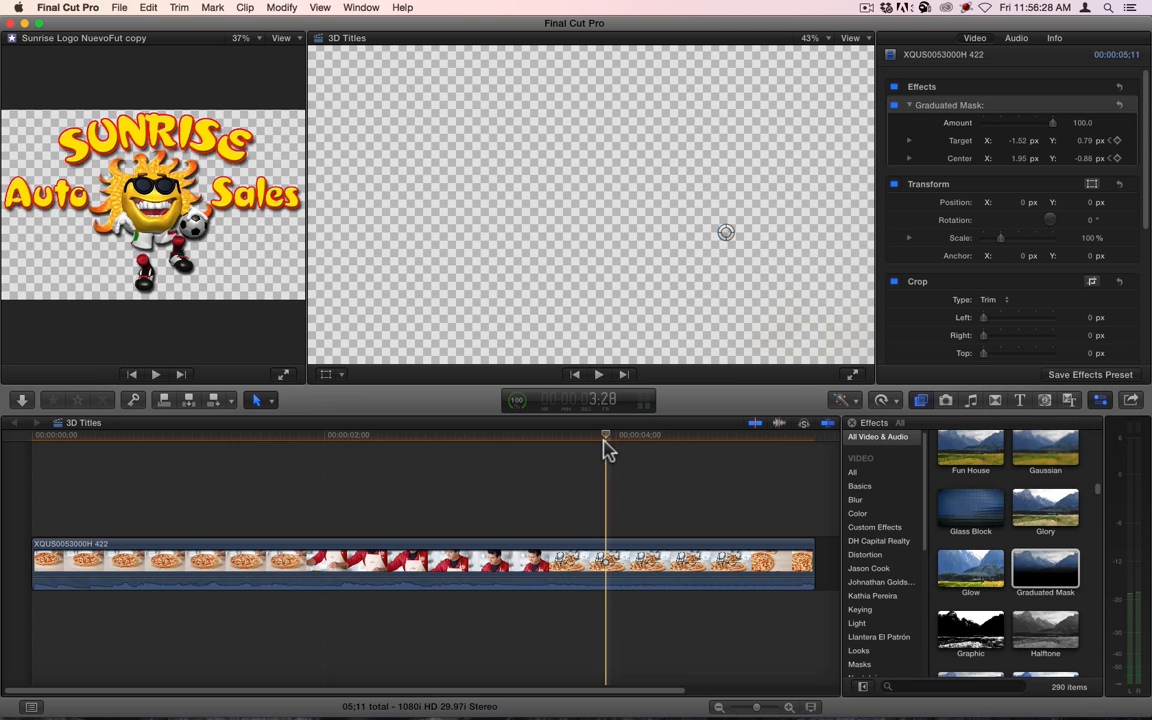
drag(606, 443, 31, 442)
key(space)
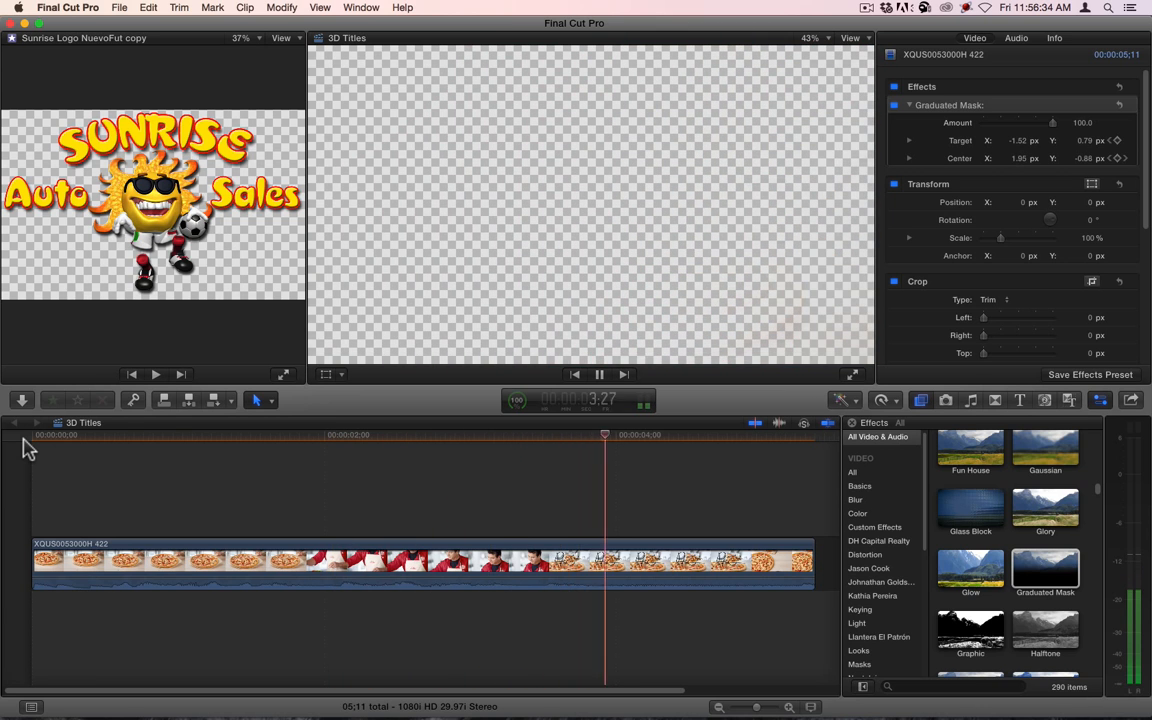
key(space)
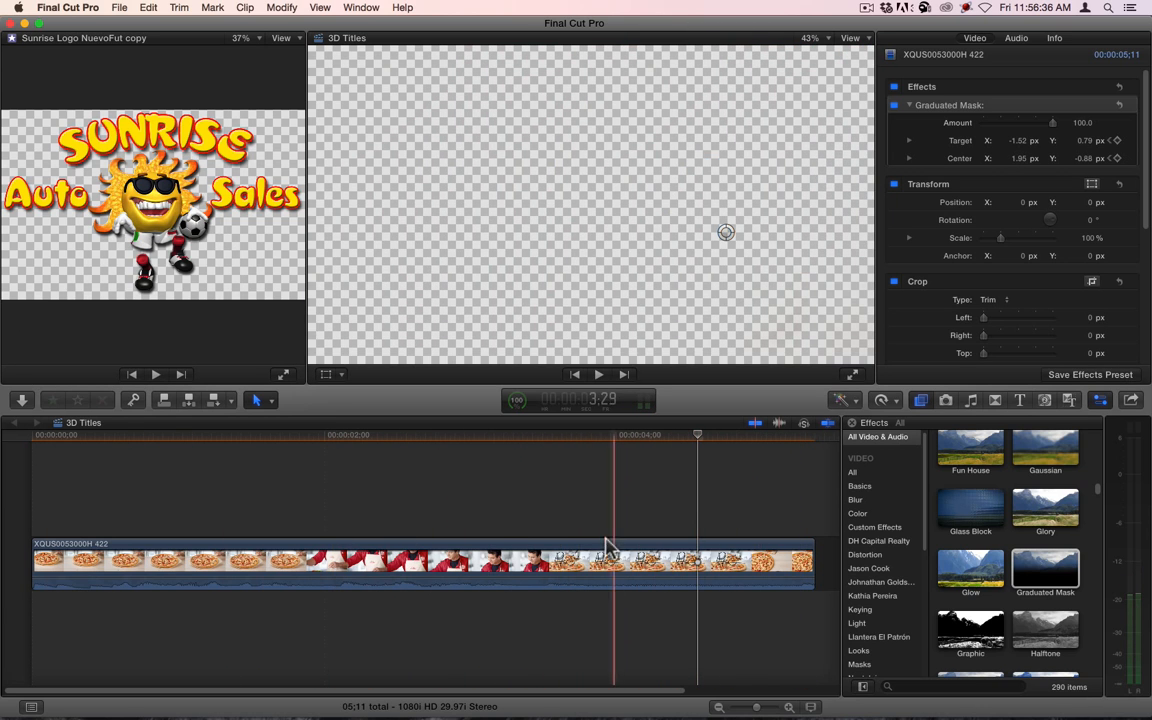
Step: Delete the Graduated Mask effect and apply the Graphic effect to the clip, previewing it at 2:29
key(BackSpace)
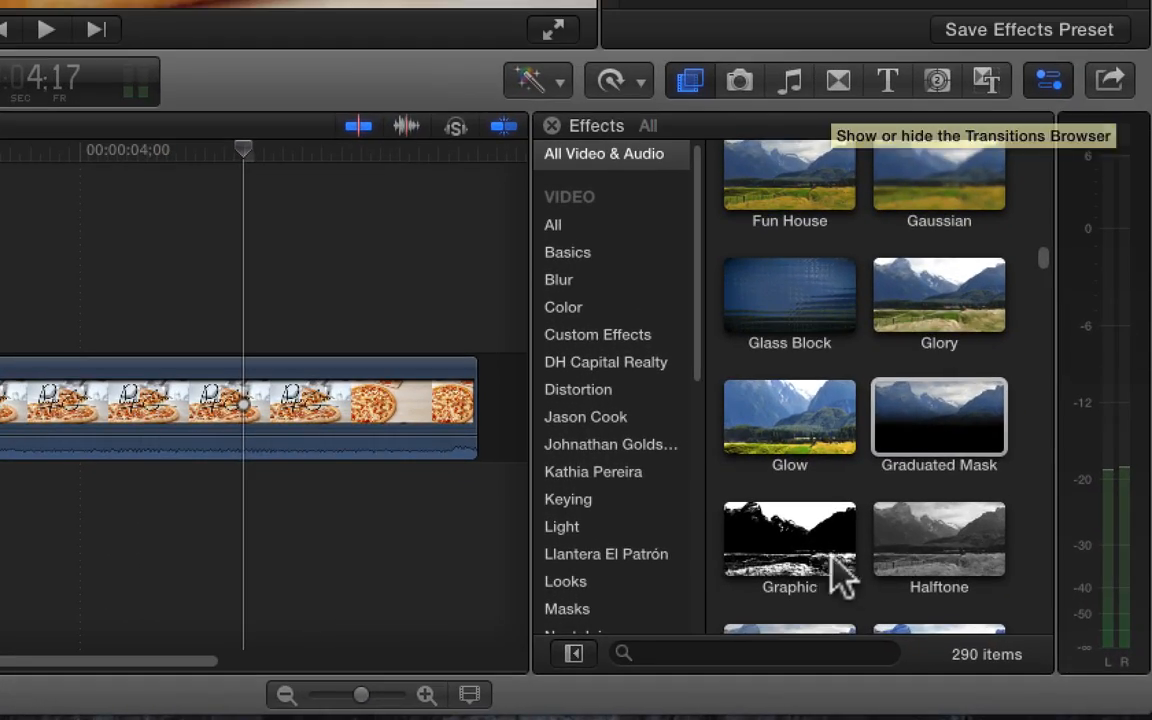
drag(994, 645, 720, 592)
drag(300, 490, 0, 439)
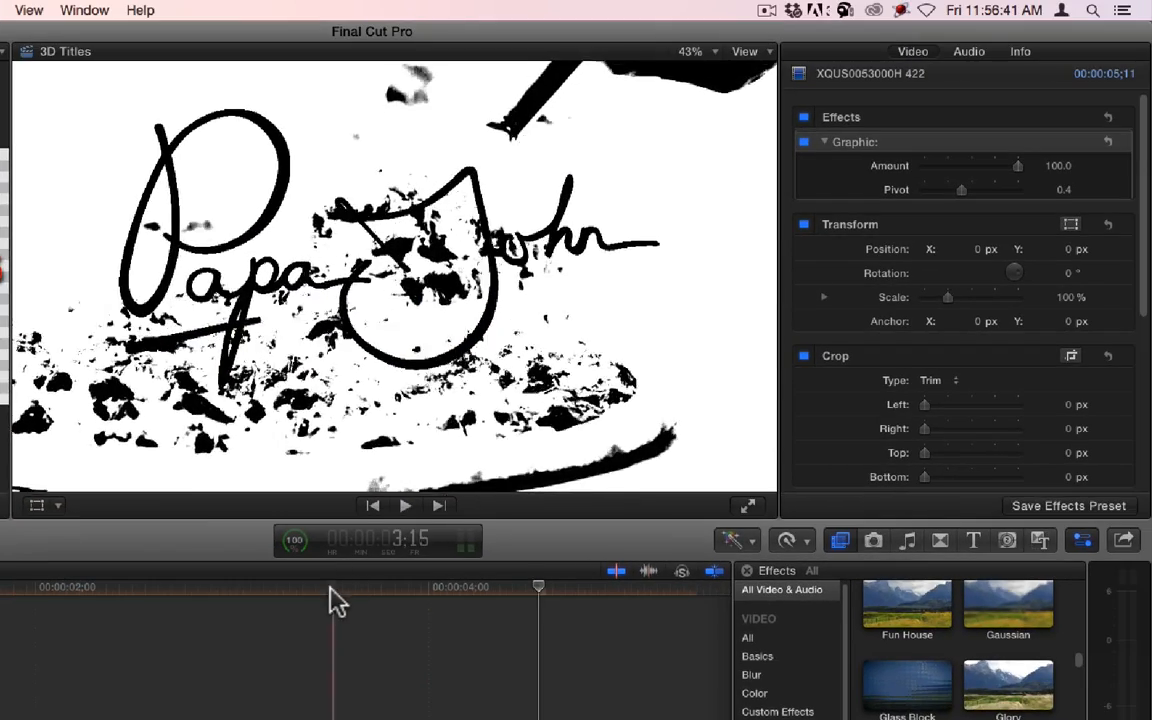
drag(335, 600, 232, 607)
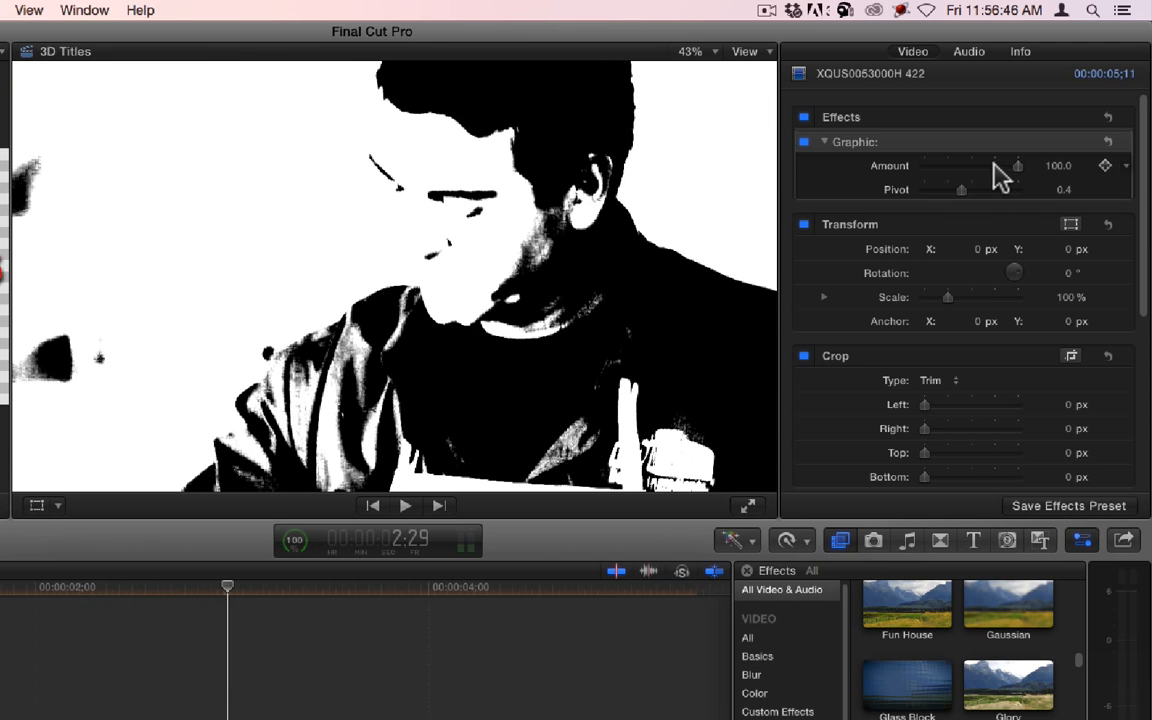
Step: Adjust the Graphic effect on the whole-pizza shot with Amount at 100 and Pivot at 0.67
drag(1020, 175, 1042, 165)
mouse_move(968, 189)
mouse_down()
mouse_move(941, 190)
mouse_move(976, 190)
mouse_up()
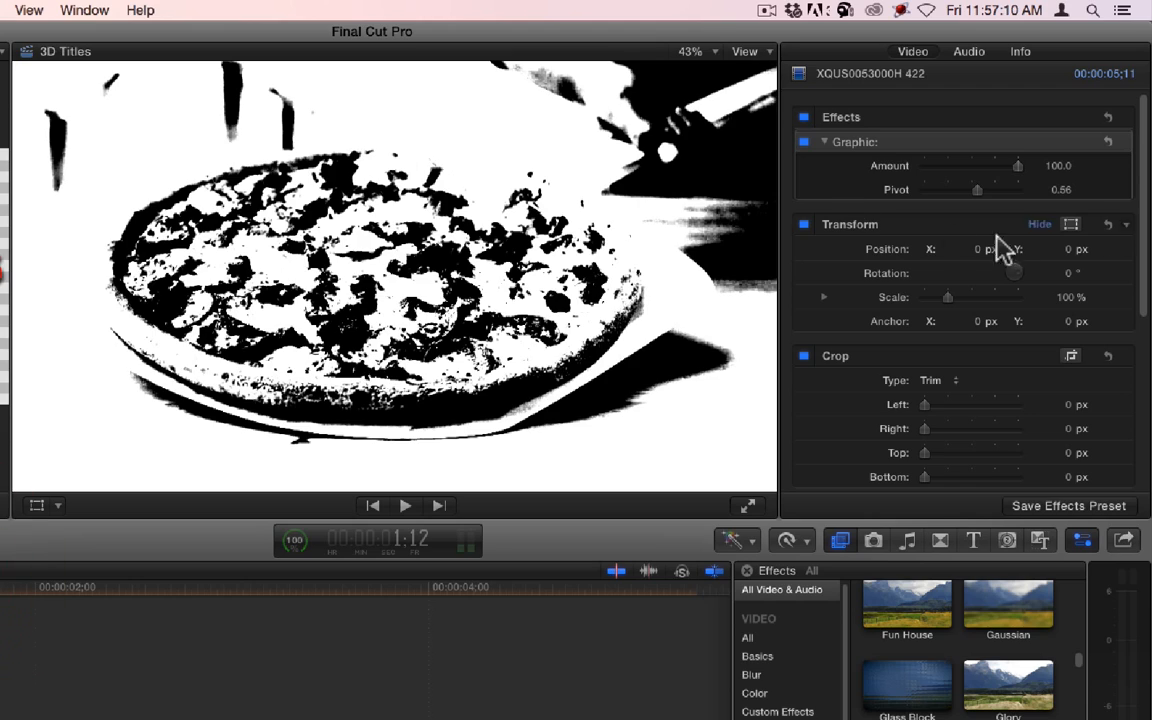
mouse_move(989, 194)
mouse_down()
mouse_move(956, 196)
mouse_move(987, 191)
mouse_up()
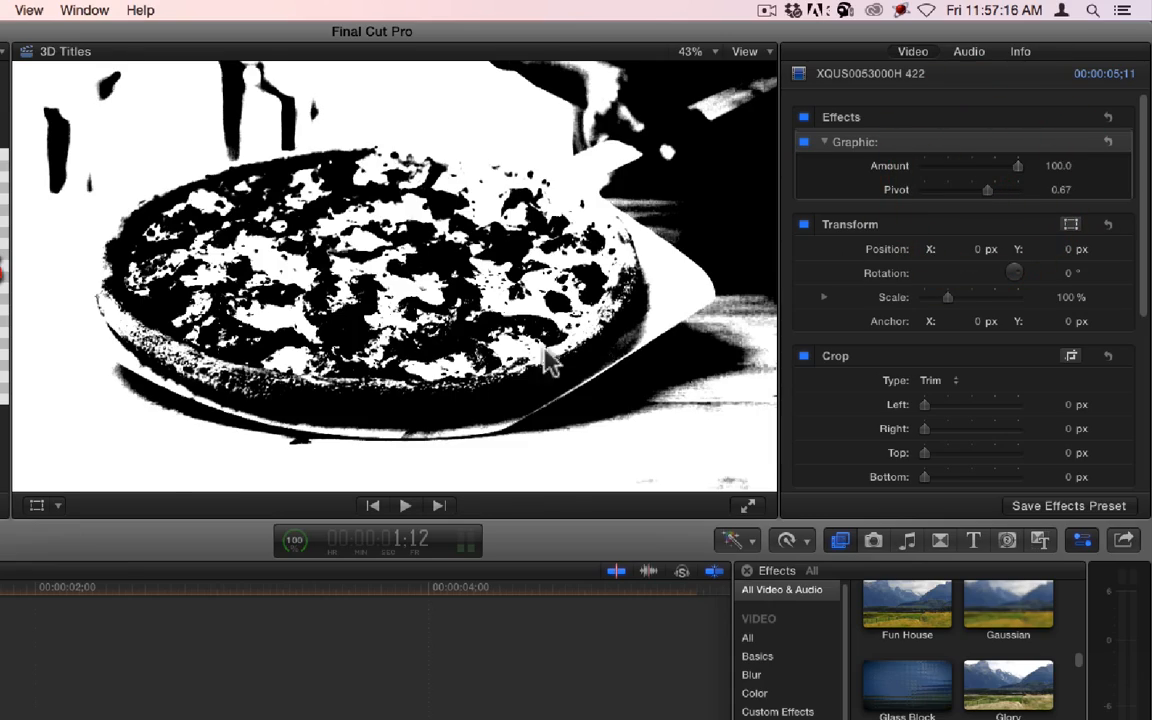
Step: Set the Graphic effect's Pivot to 0.71 and its Amount to 45.1, checking the look on different shots of the clip
drag(5, 592, 634, 600)
click(536, 595)
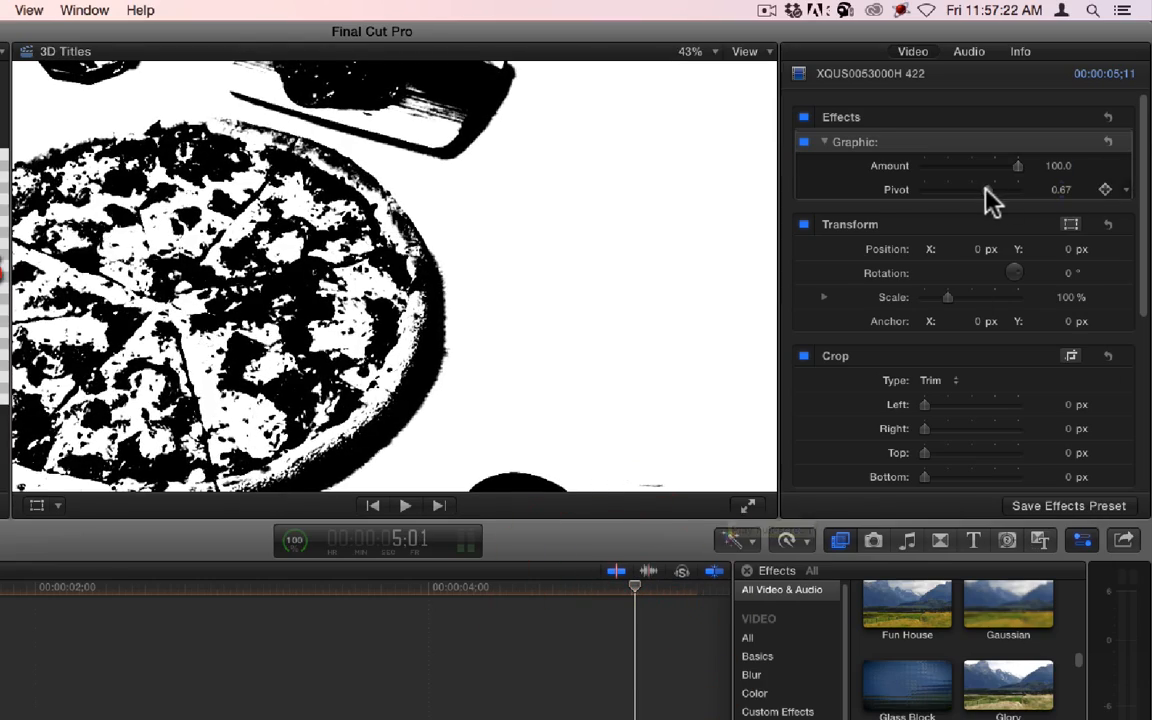
mouse_move(987, 192)
mouse_down()
mouse_move(953, 190)
mouse_move(1002, 190)
mouse_move(956, 175)
mouse_move(1018, 172)
mouse_move(924, 172)
mouse_move(970, 176)
mouse_move(990, 203)
mouse_up()
drag(640, 590, 5, 625)
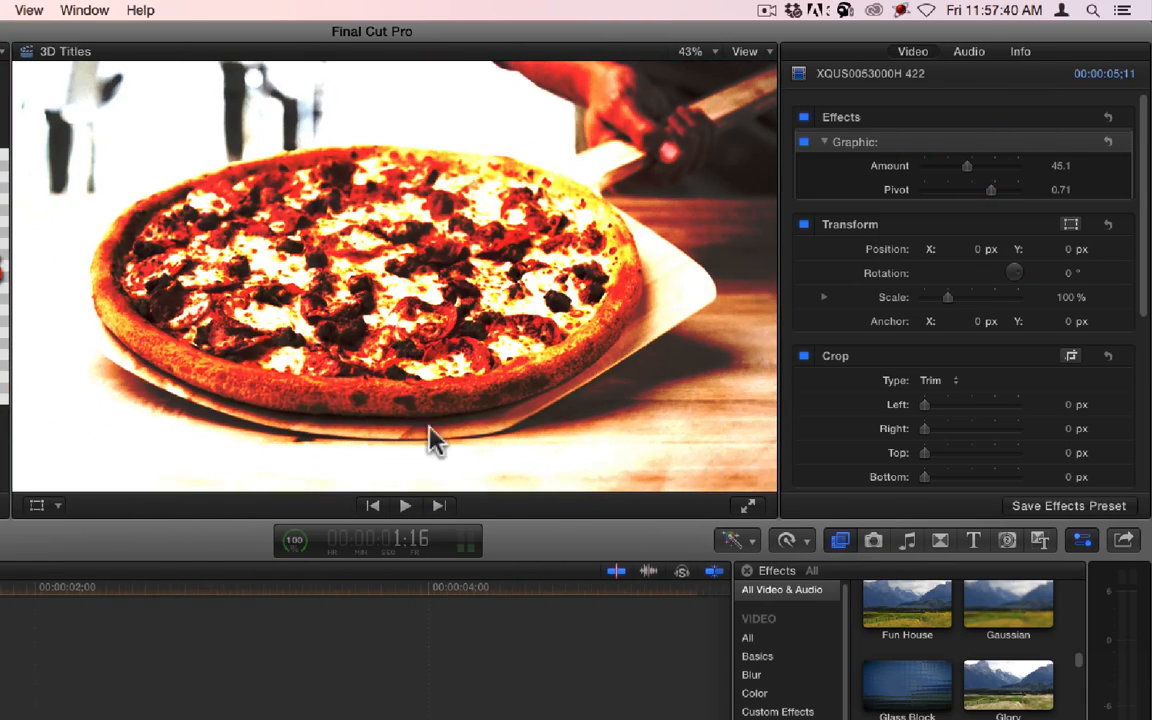
Step: Delete the Graphic effect from the clip
click(866, 150)
key(BackSpace)
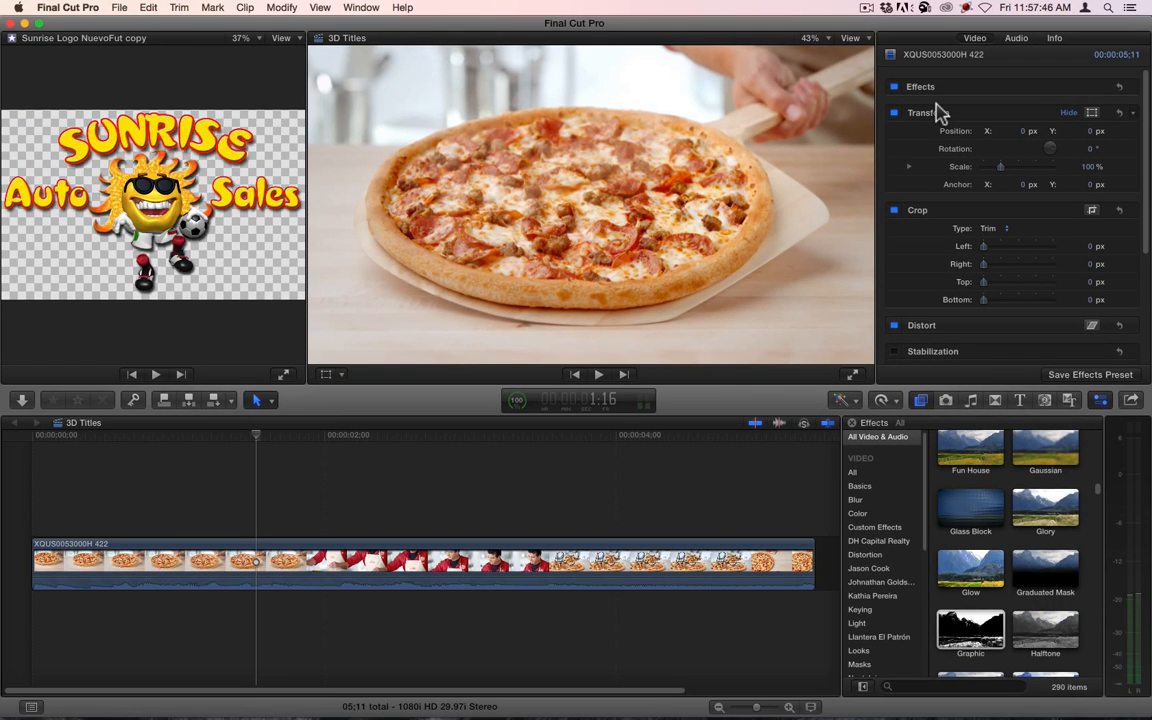
Step: Park the playhead on the shot of the man in red and browse the effects that follow Graphic
click(478, 436)
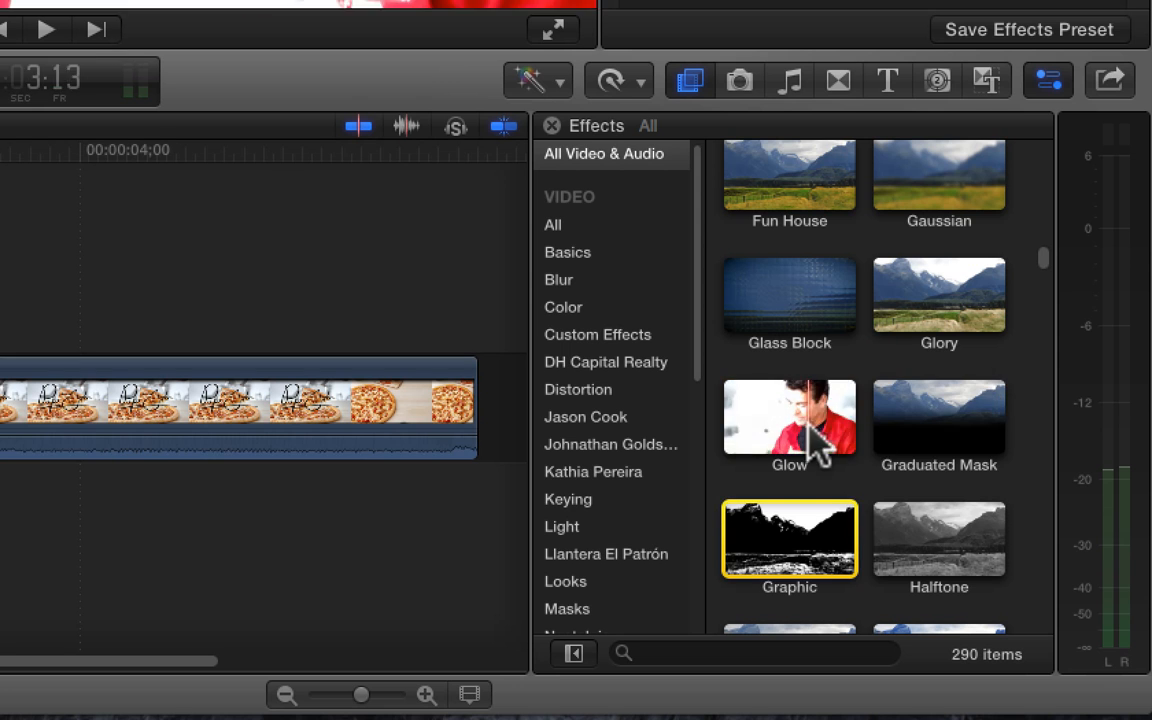
scroll(839, 495, down, 2)
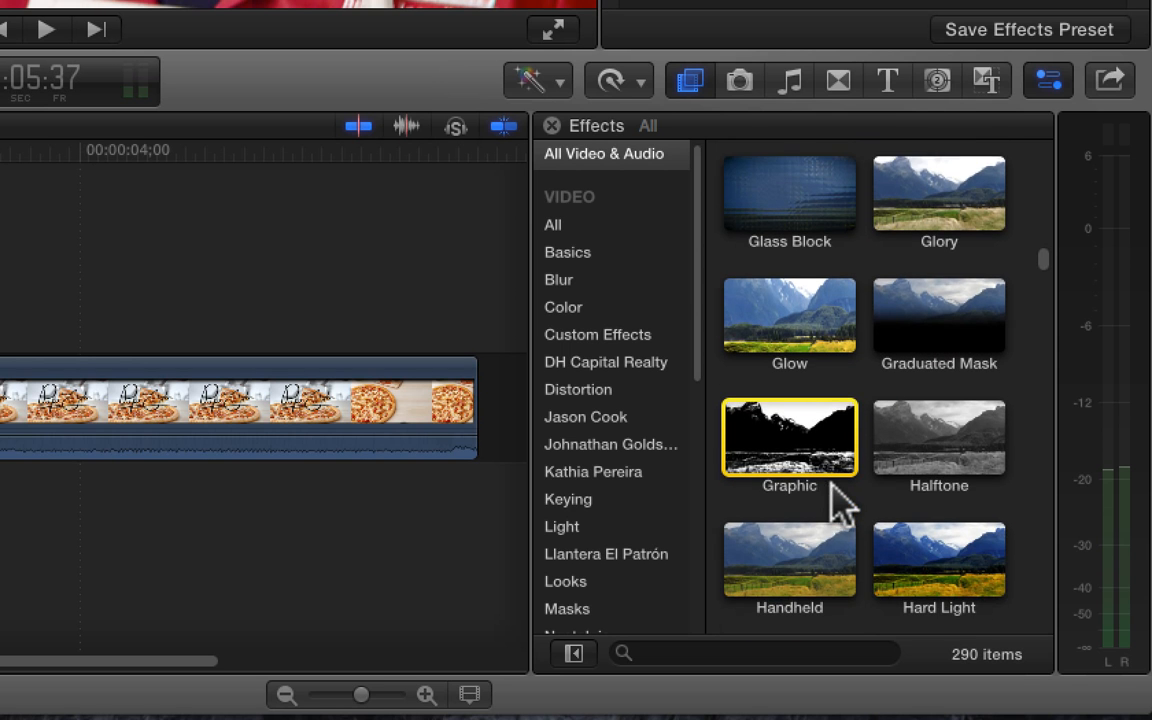
scroll(839, 497, down, 3)
scroll(850, 440, up, 1)
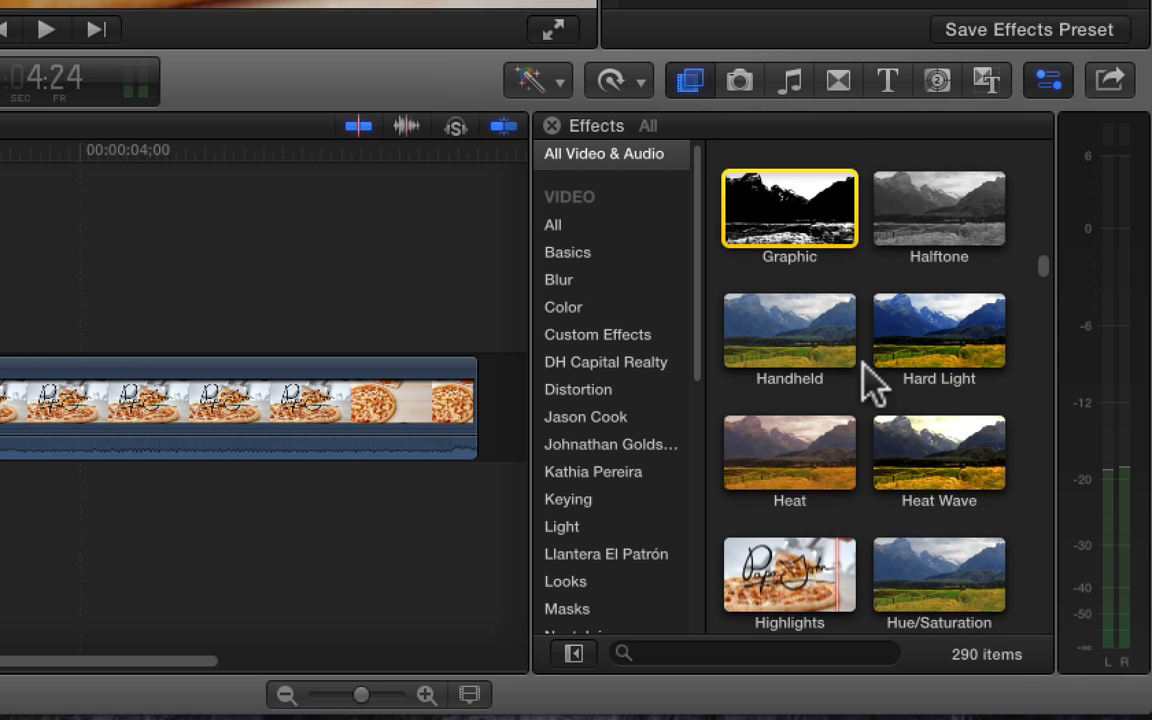